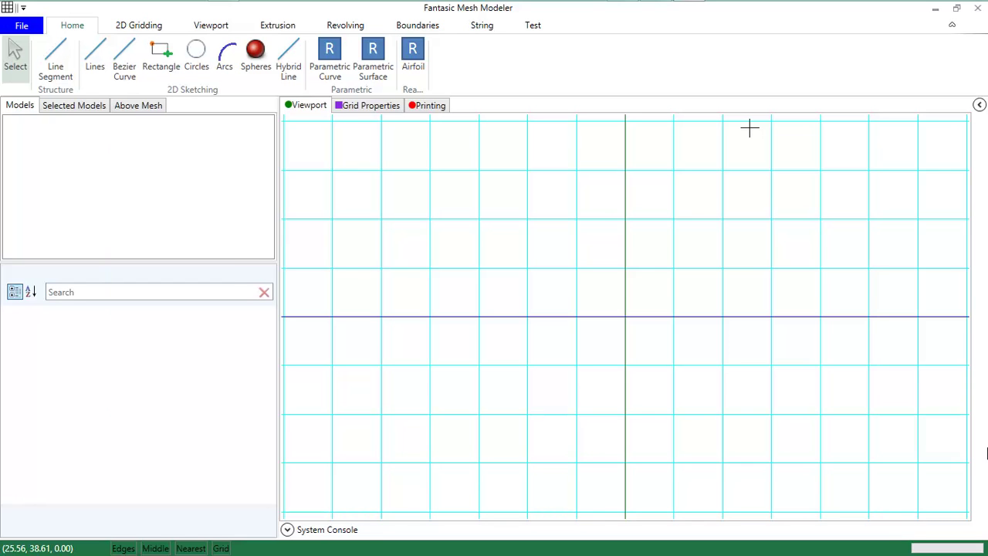
Step: Zoom out on Cyclone.jpg in Windows Photo Viewer so the labelled D, H and dm drawing fits
{"action": "key", "text": "alt+Tab"}
{"action": "key", "text": "alt+Tab"}
{"action": "key", "text": "alt+Tab"}
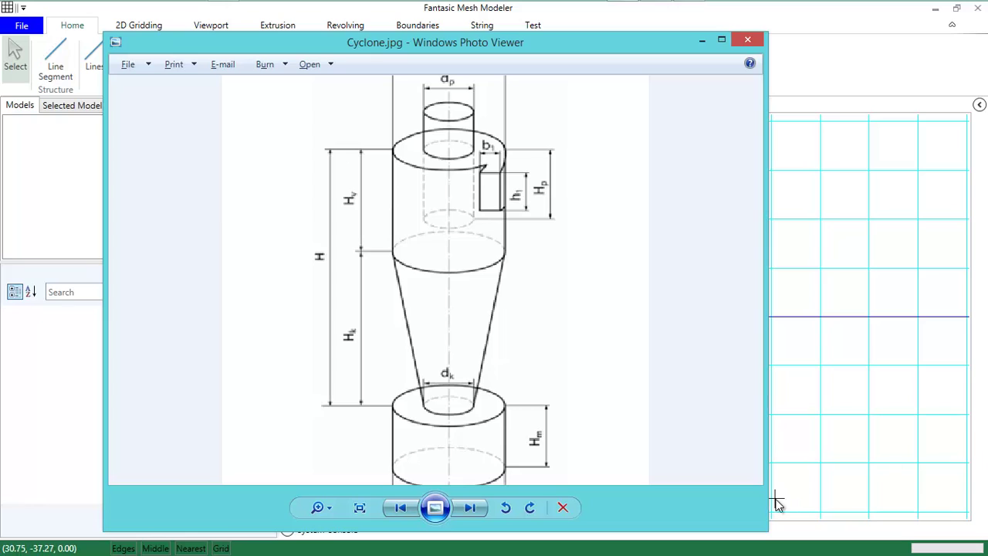
{"action": "scroll", "coordinate": [567, 447], "scroll_direction": "down", "scroll_amount": 5}
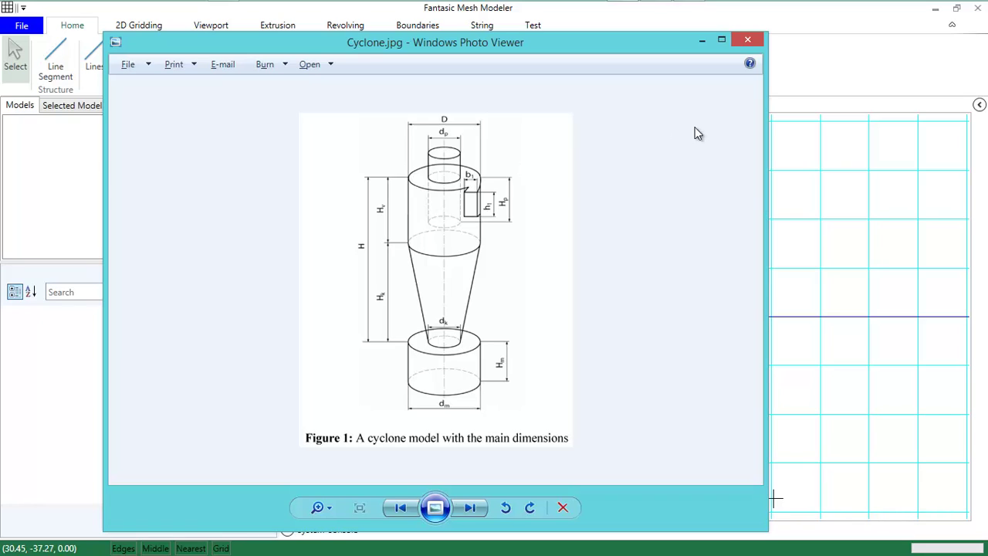
Step: Draw two concentric origin circles, inner radius about 10.4 plus a larger outer one, and select the inner
{"action": "left_click", "coordinate": [623, 27]}
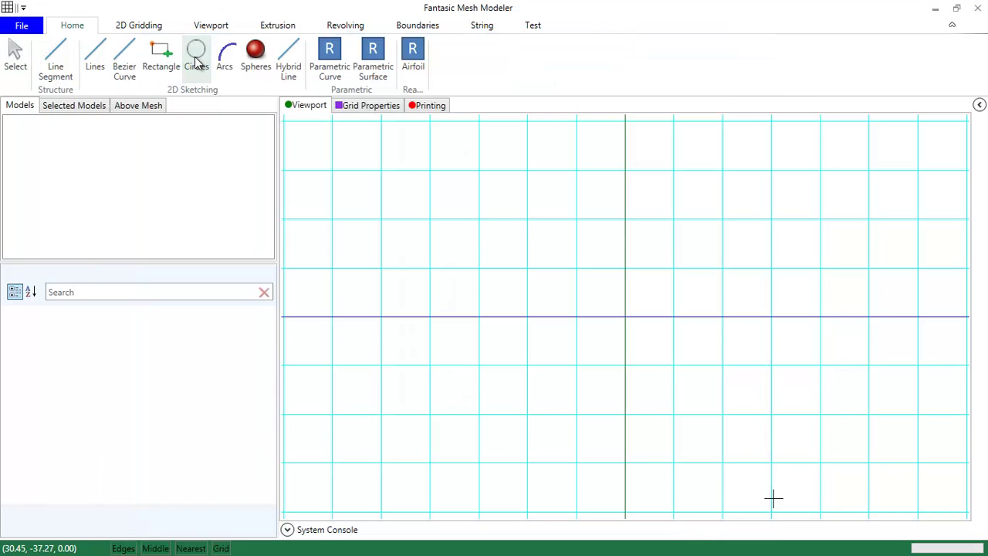
{"action": "left_click", "coordinate": [197, 62]}
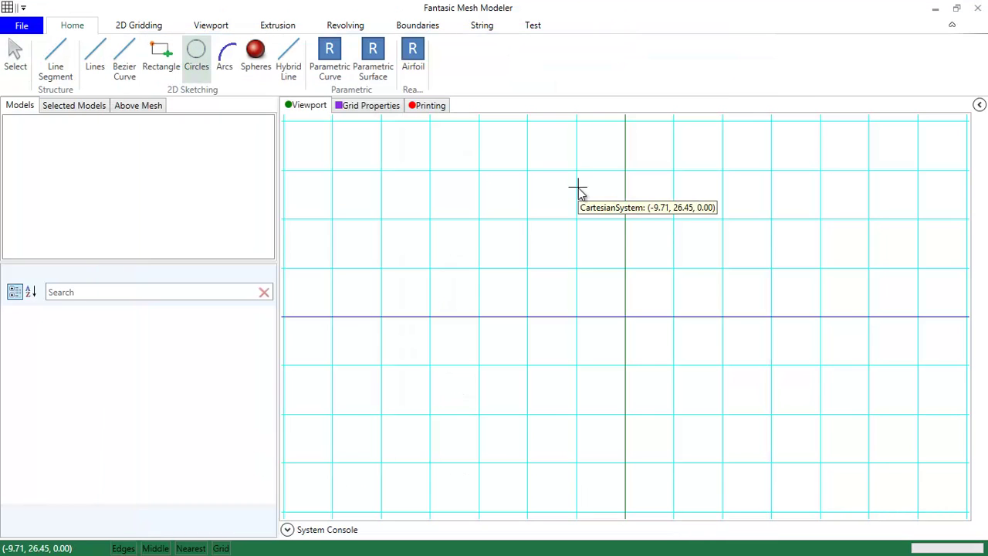
{"action": "left_click", "coordinate": [634, 320]}
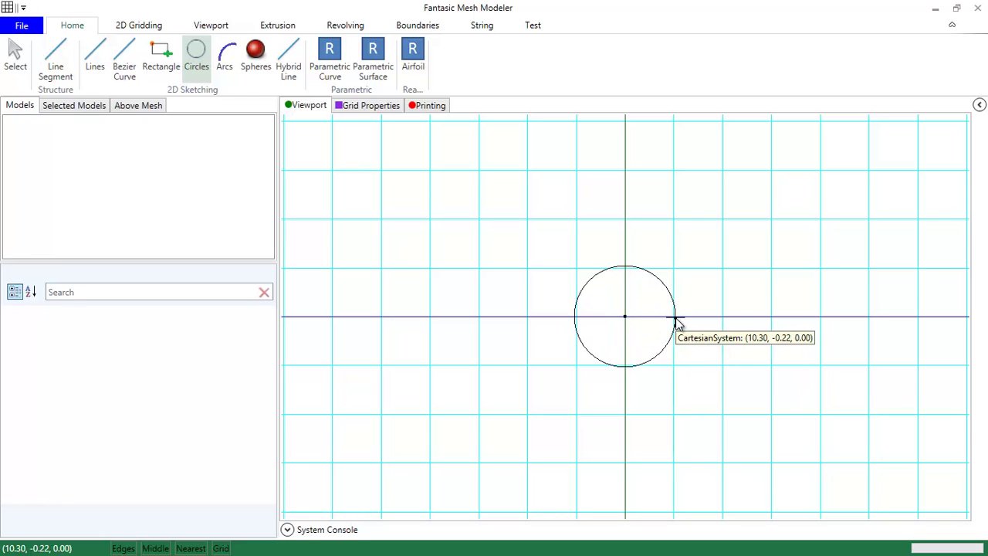
{"action": "left_click", "coordinate": [676, 323]}
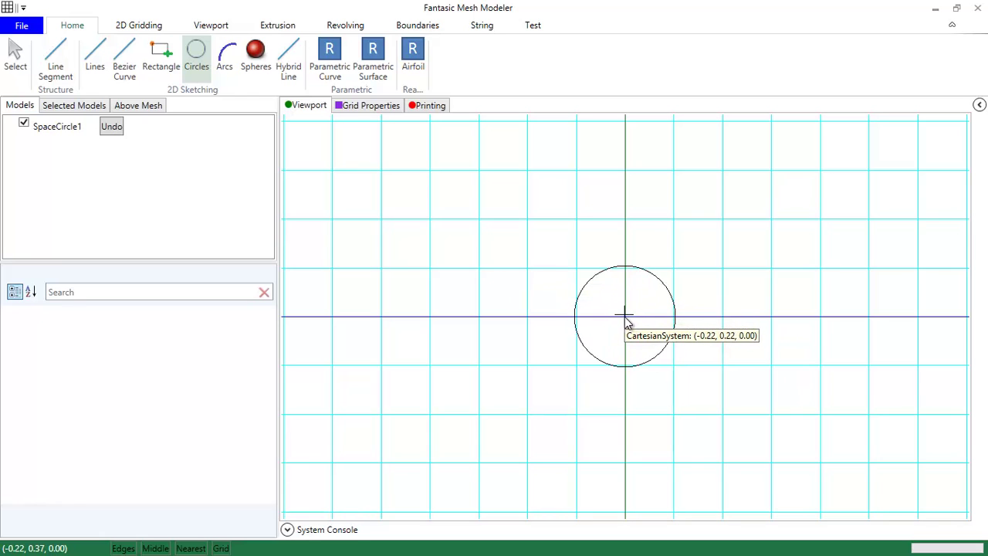
{"action": "left_click", "coordinate": [624, 317]}
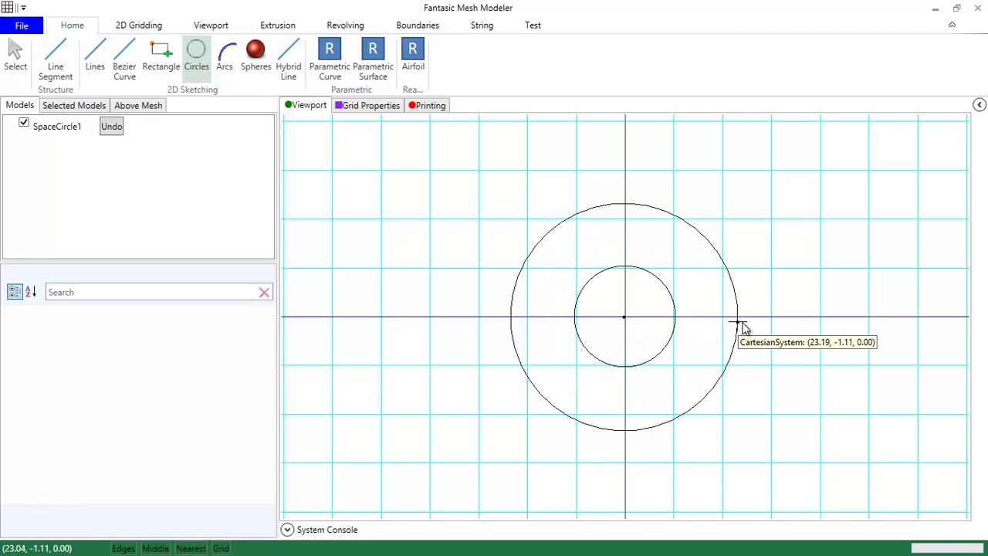
{"action": "left_click", "coordinate": [743, 323]}
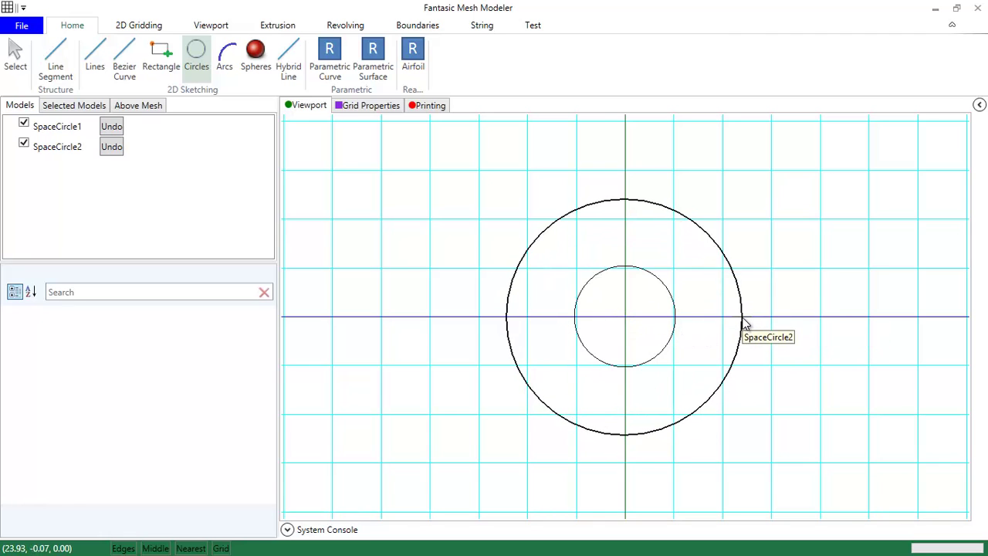
{"action": "left_click", "coordinate": [9, 68]}
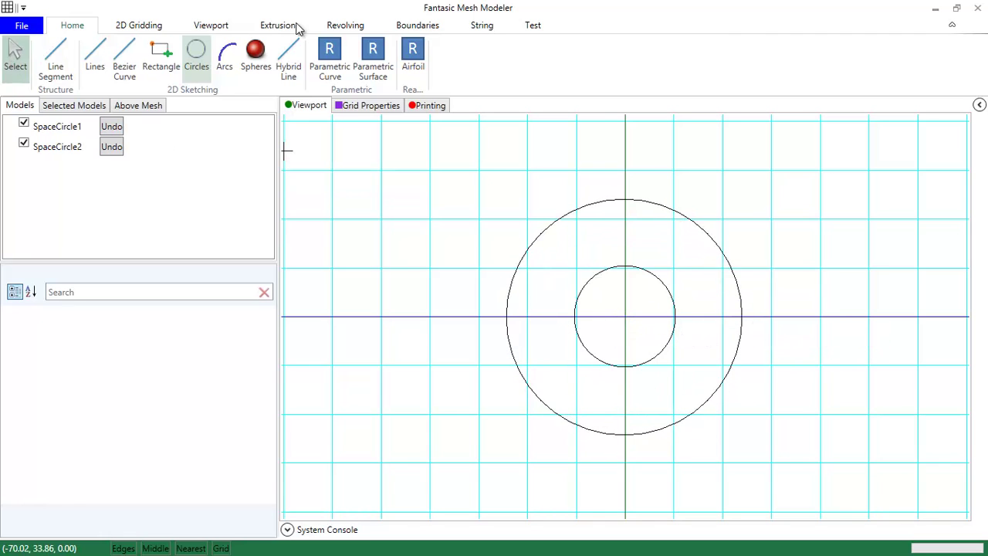
{"action": "left_click", "coordinate": [672, 331]}
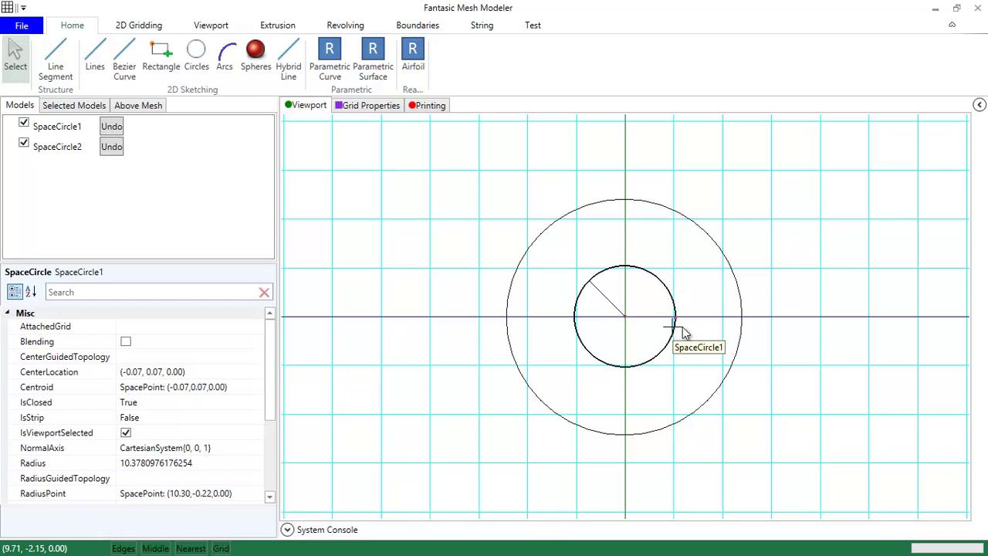
Step: Fill SpaceCircle1 with a 10-cell structured quad grid using Make Grid
{"action": "right_click", "coordinate": [664, 284]}
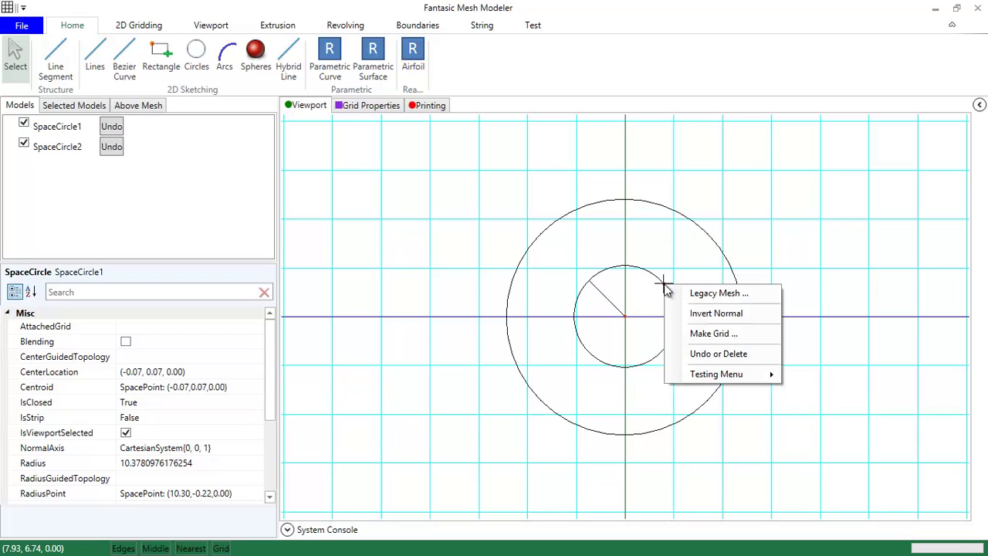
{"action": "left_click", "coordinate": [725, 335]}
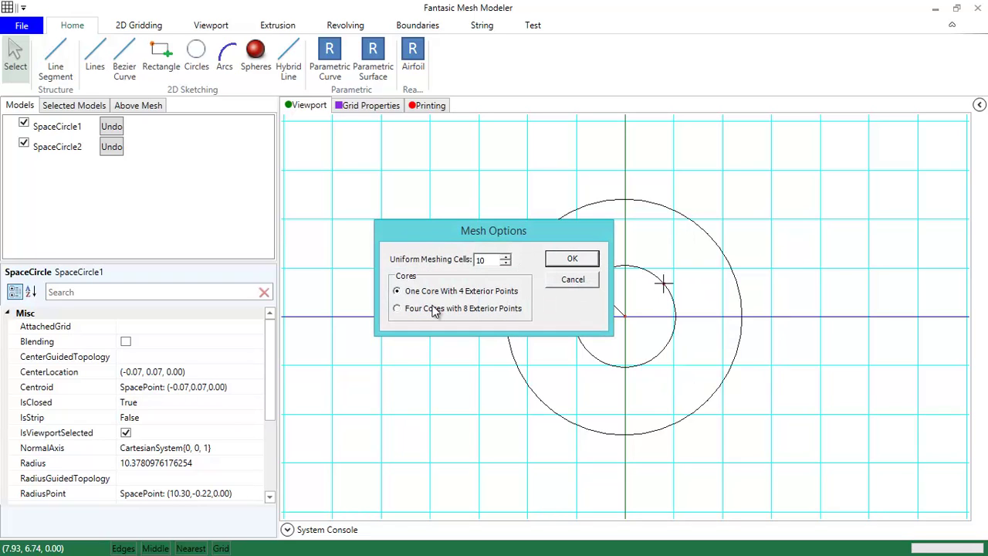
{"action": "left_click", "coordinate": [576, 260]}
{"action": "scroll", "coordinate": [583, 354], "scroll_direction": "up", "scroll_amount": 1}
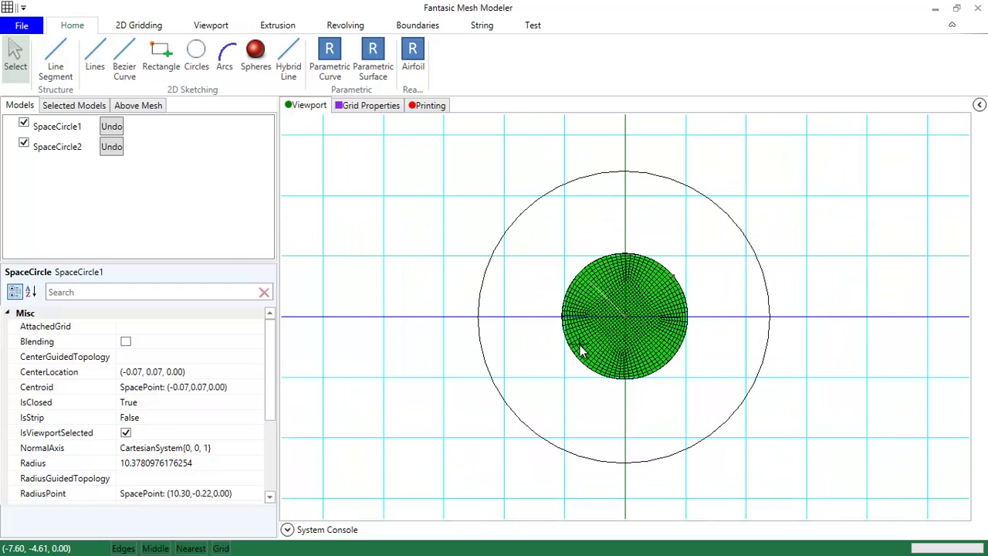
{"action": "left_click", "coordinate": [55, 62]}
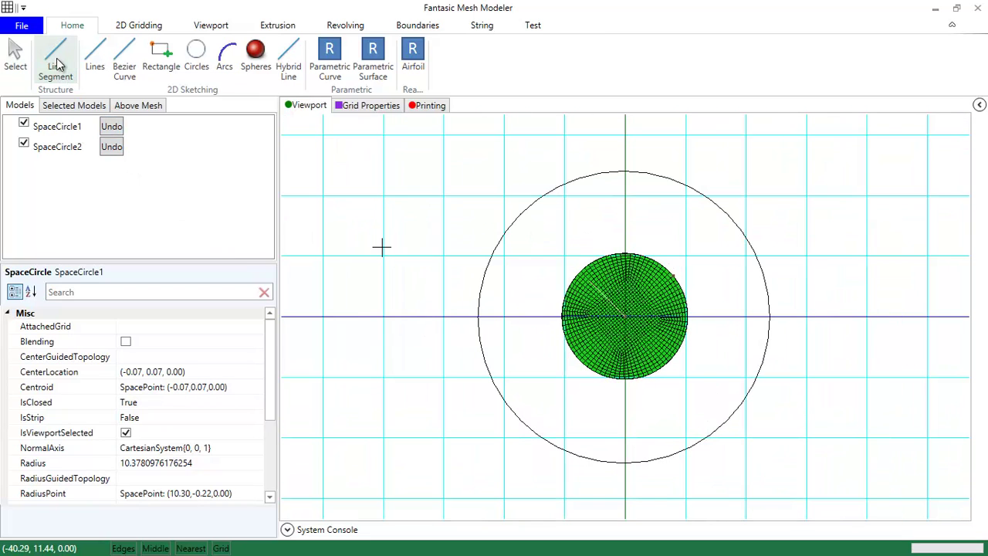
Step: Enable Grid and Nearest snaps, draw the upward radial line, and delete a misplaced second line
{"action": "left_click", "coordinate": [223, 549]}
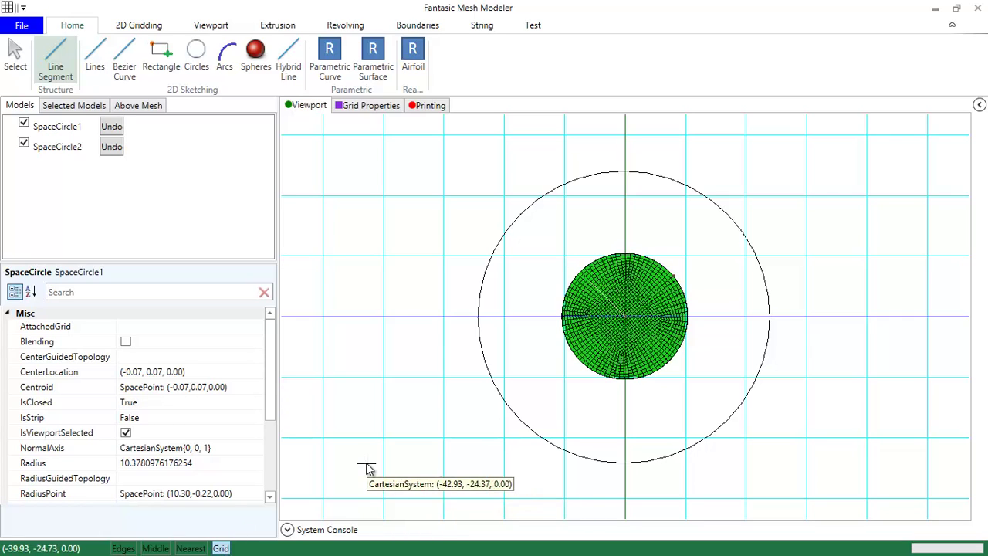
{"action": "left_click", "coordinate": [191, 549]}
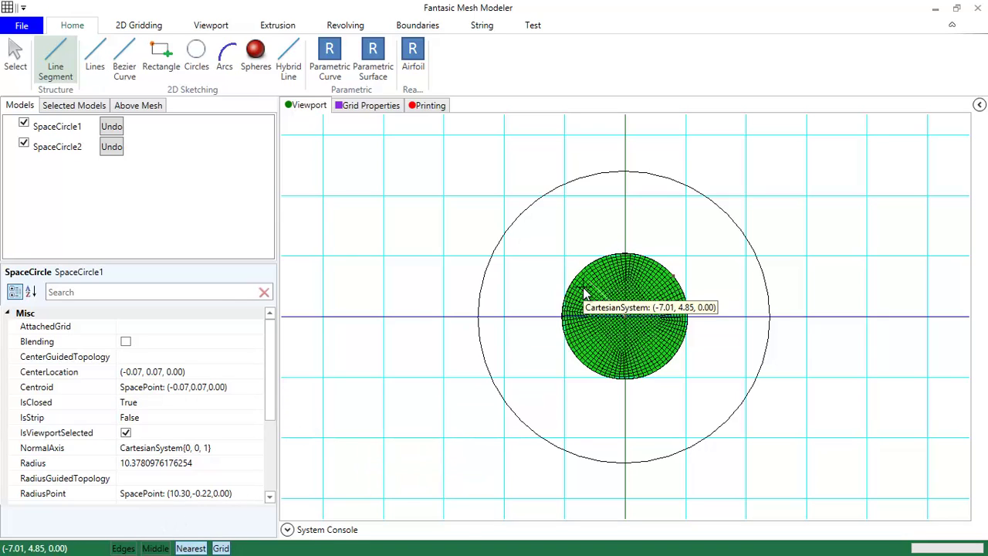
{"action": "left_click", "coordinate": [651, 262]}
{"action": "left_click", "coordinate": [647, 178]}
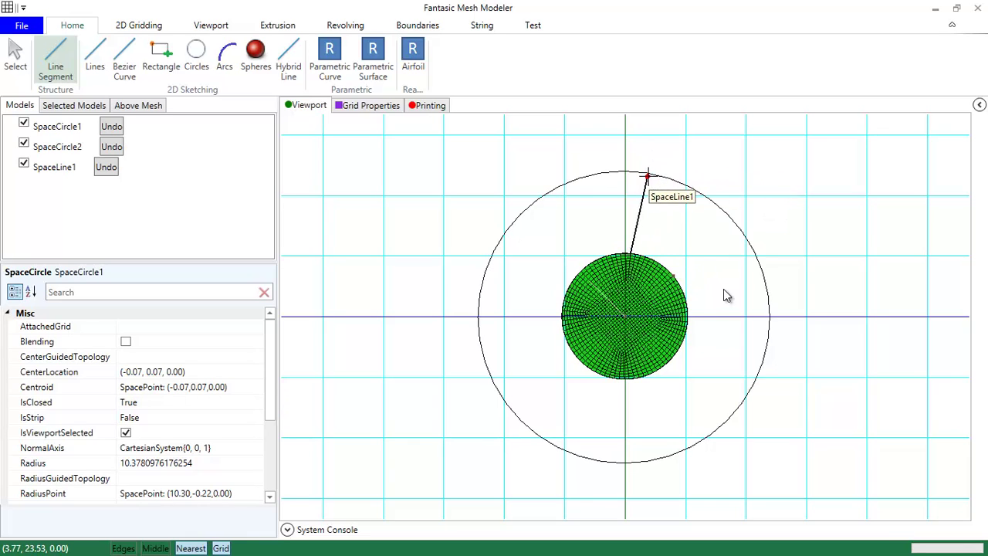
{"action": "left_click", "coordinate": [677, 281]}
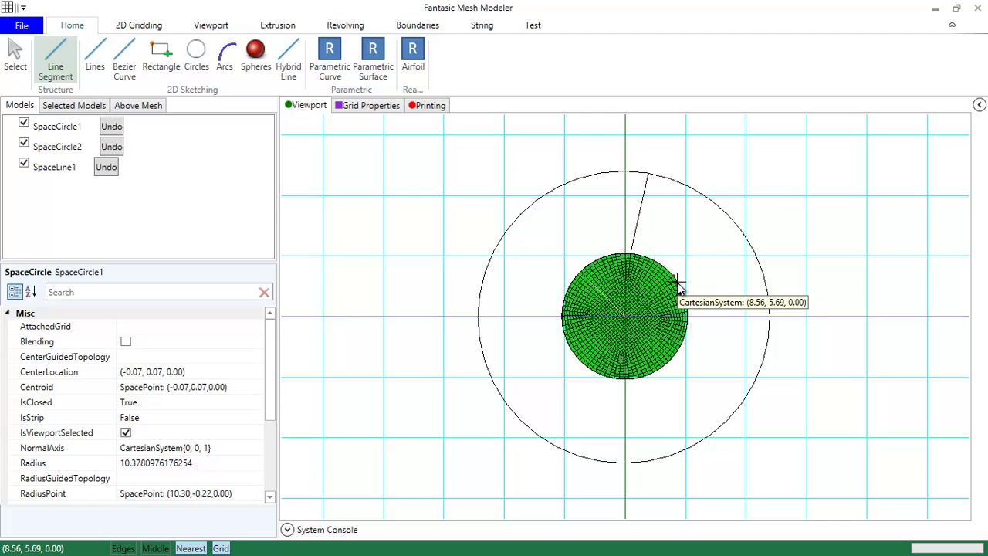
{"action": "left_click", "coordinate": [732, 253]}
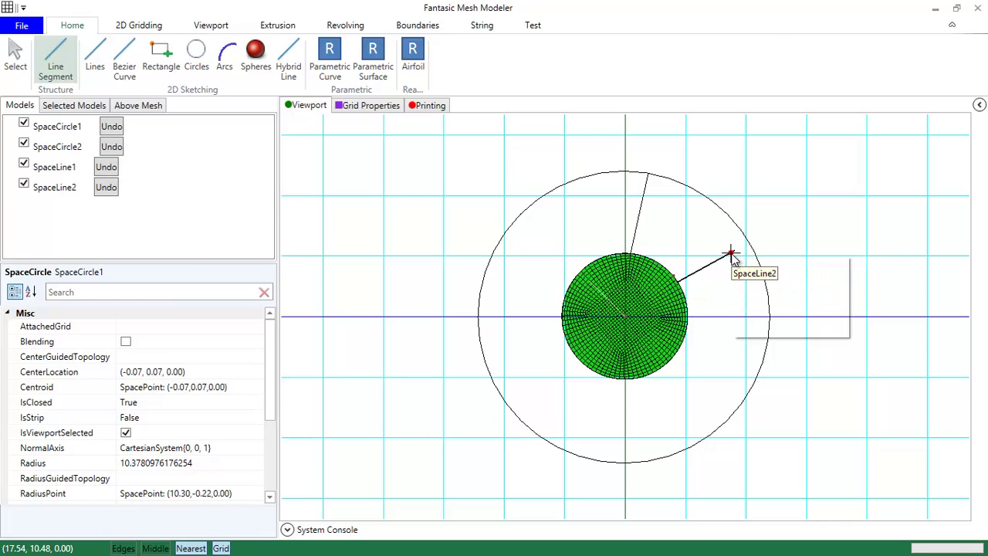
{"action": "right_click", "coordinate": [732, 256]}
{"action": "left_click", "coordinate": [801, 306]}
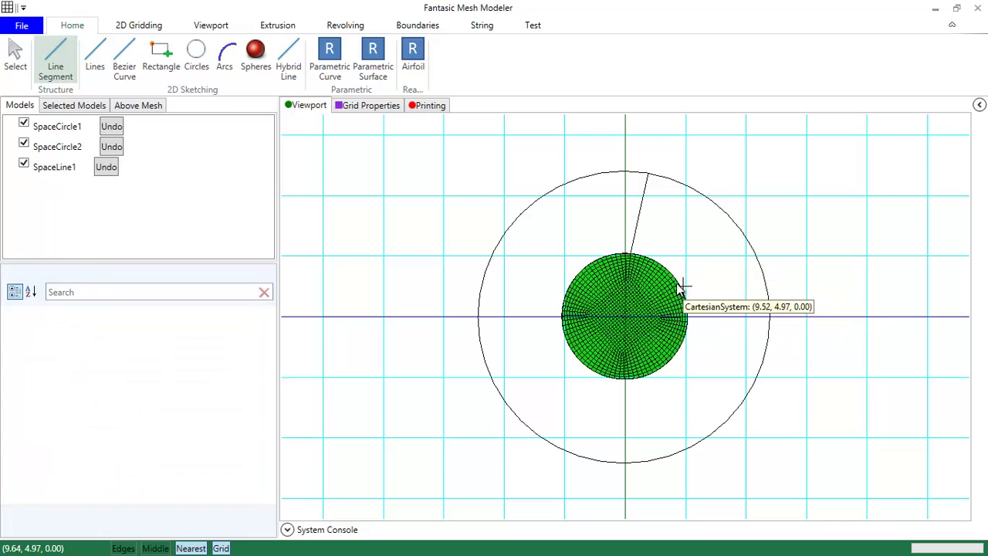
Step: Draw the upper-right and lower-right lines from the inner circle to the outer circle
{"action": "left_click", "coordinate": [675, 278]}
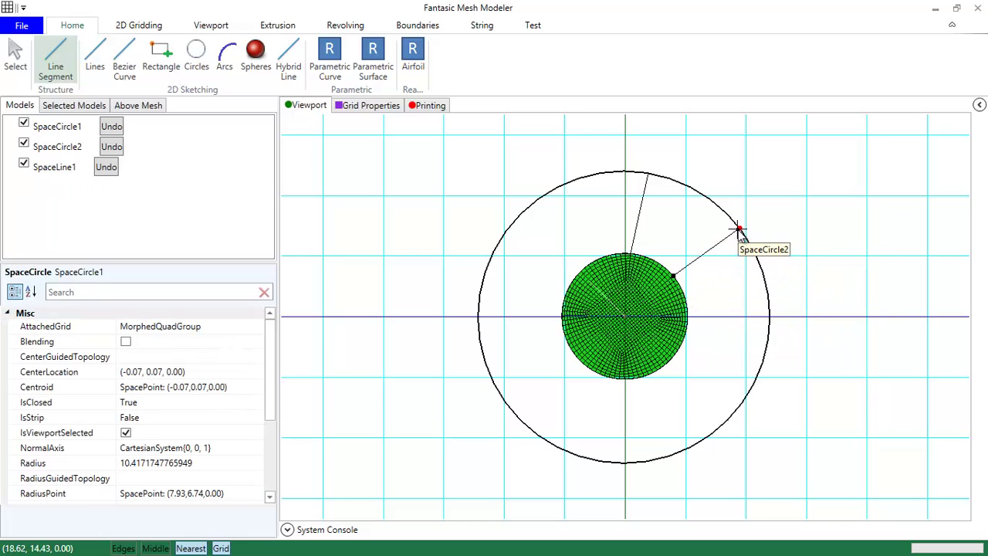
{"action": "left_click", "coordinate": [739, 229]}
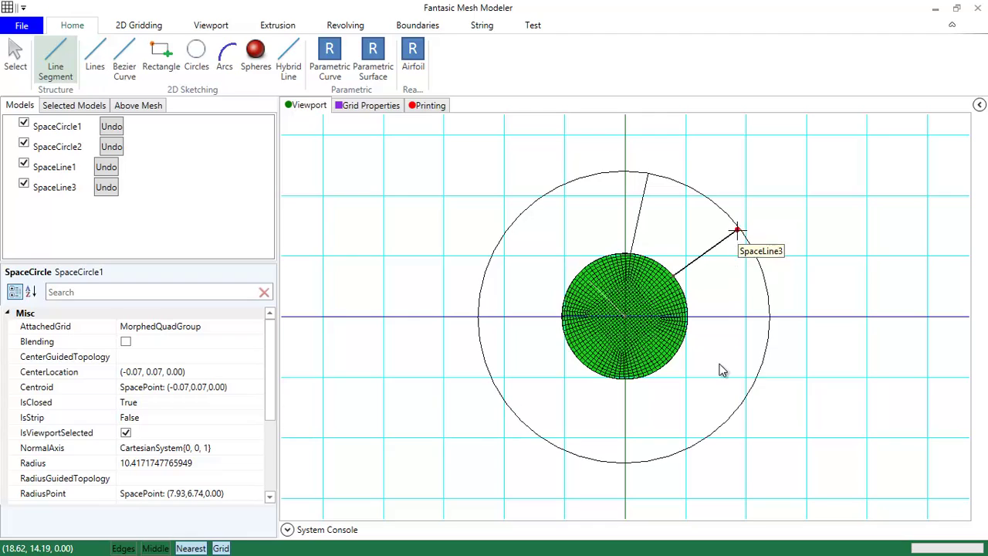
{"action": "left_click", "coordinate": [670, 367]}
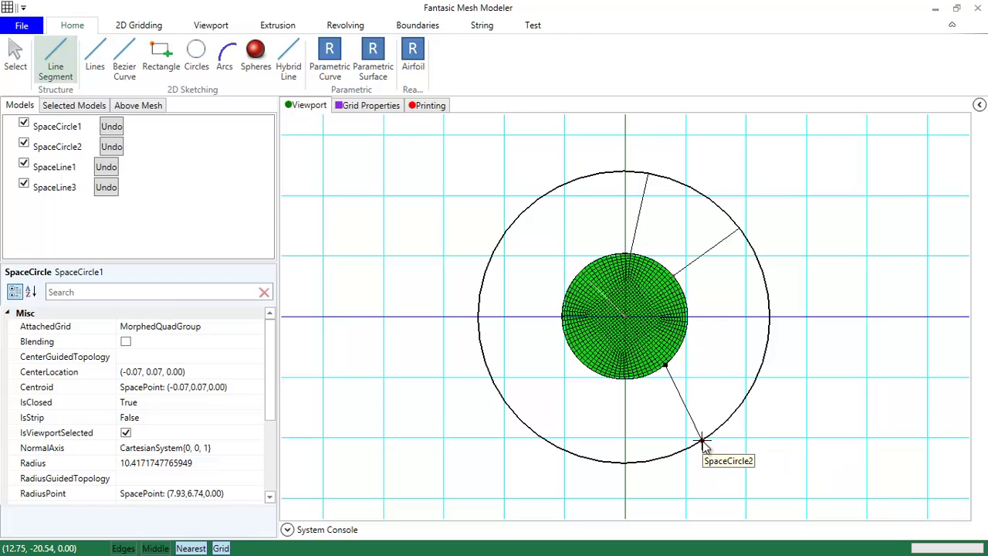
{"action": "left_click", "coordinate": [701, 443]}
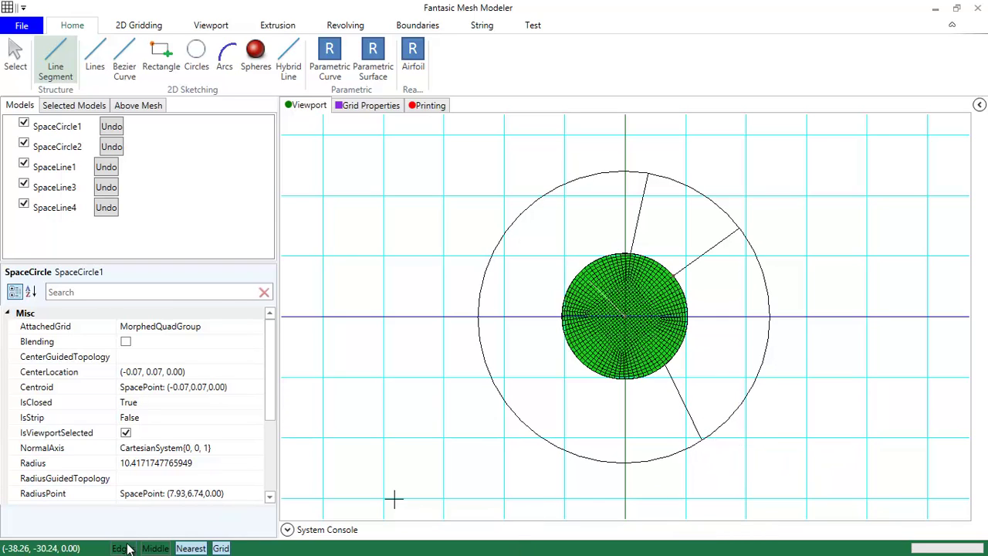
Step: Draw two parallel vertical inlet lines below the outer circle
{"action": "left_click", "coordinate": [701, 442]}
{"action": "scroll", "coordinate": [701, 490], "scroll_direction": "down", "scroll_amount": 3}
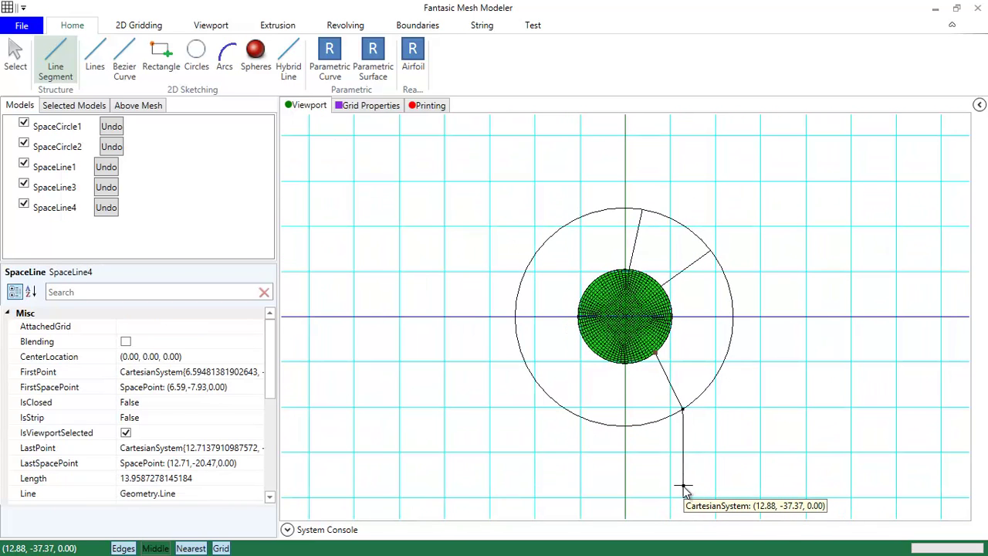
{"action": "left_click", "coordinate": [683, 488]}
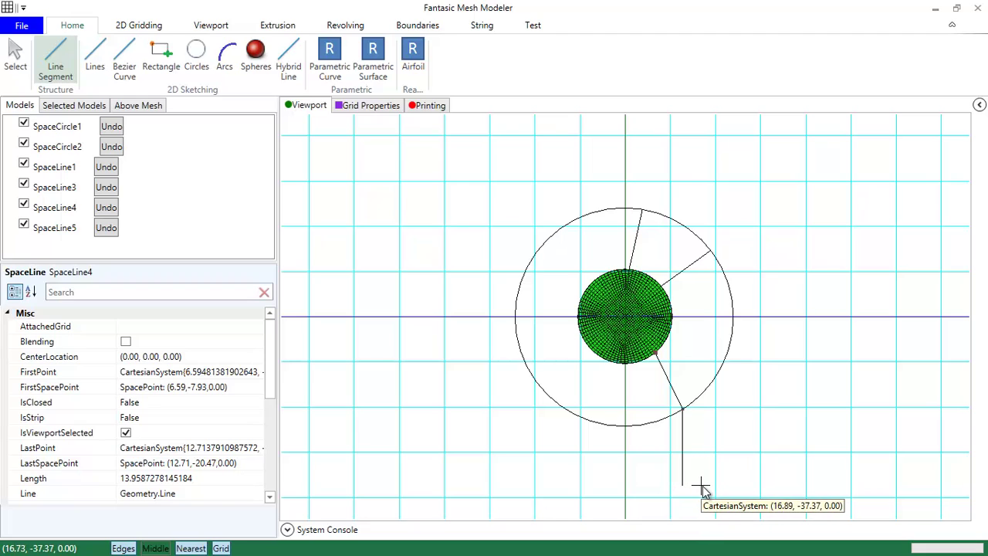
{"action": "left_click", "coordinate": [703, 486]}
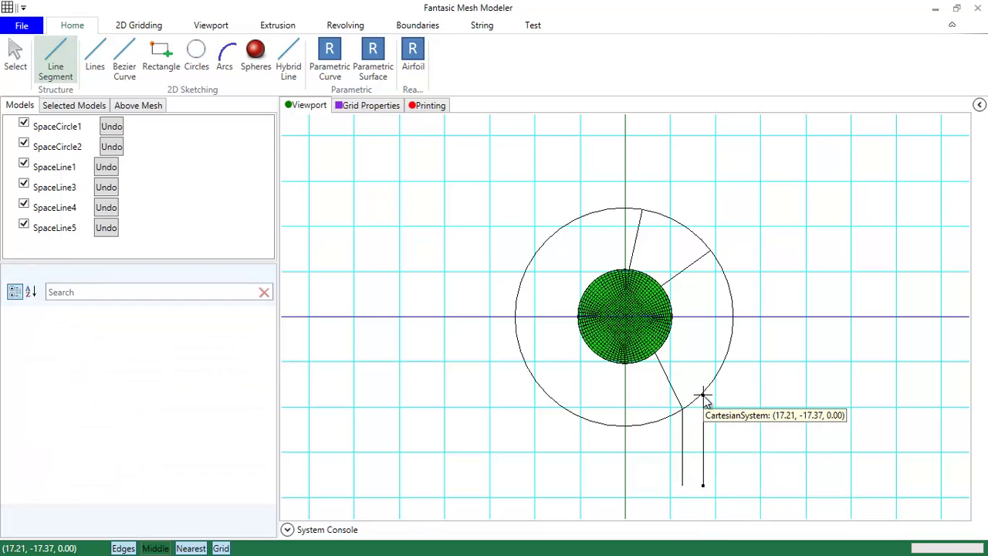
{"action": "left_click", "coordinate": [703, 395]}
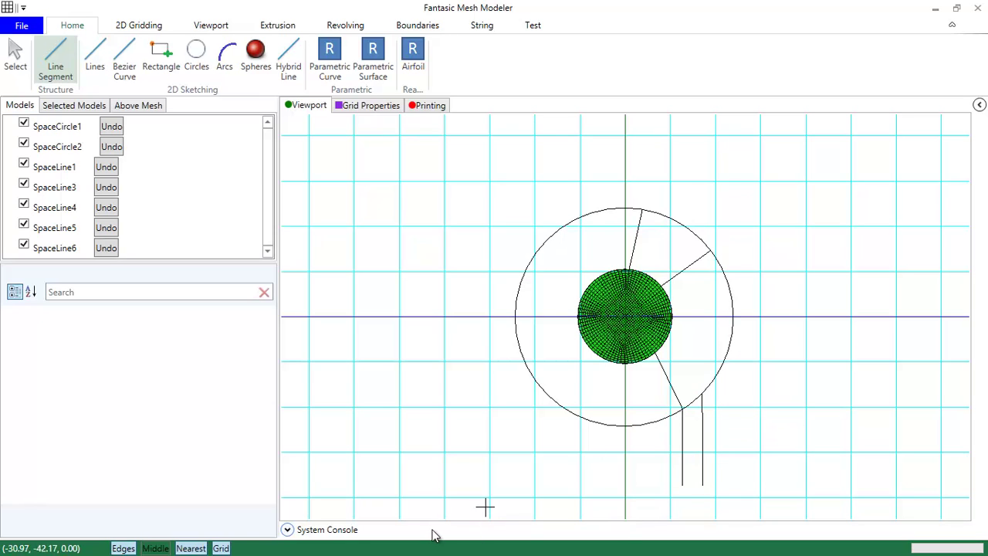
Step: Draw radial spokes around the ring so it is divided into sectors between the circles
{"action": "left_click", "coordinate": [702, 396]}
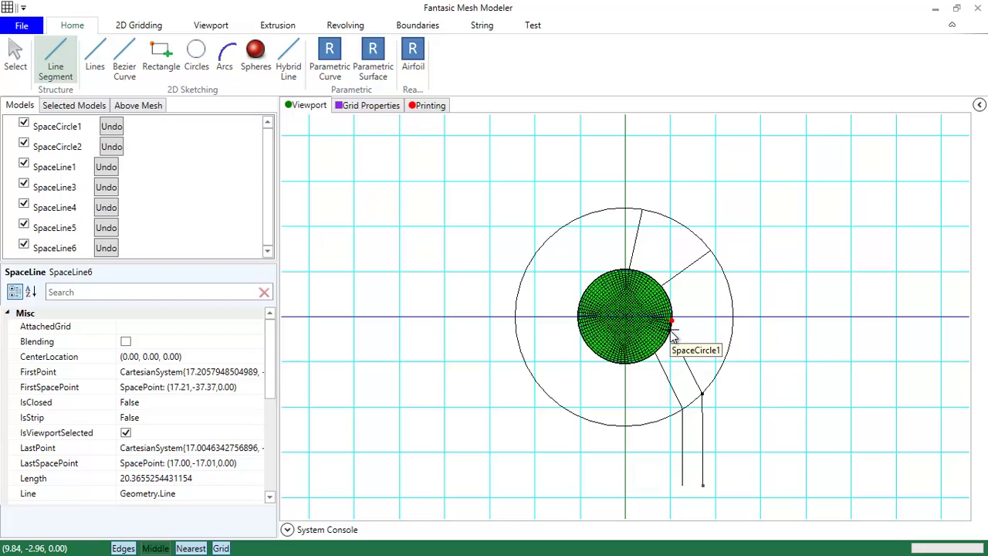
{"action": "left_click", "coordinate": [672, 323]}
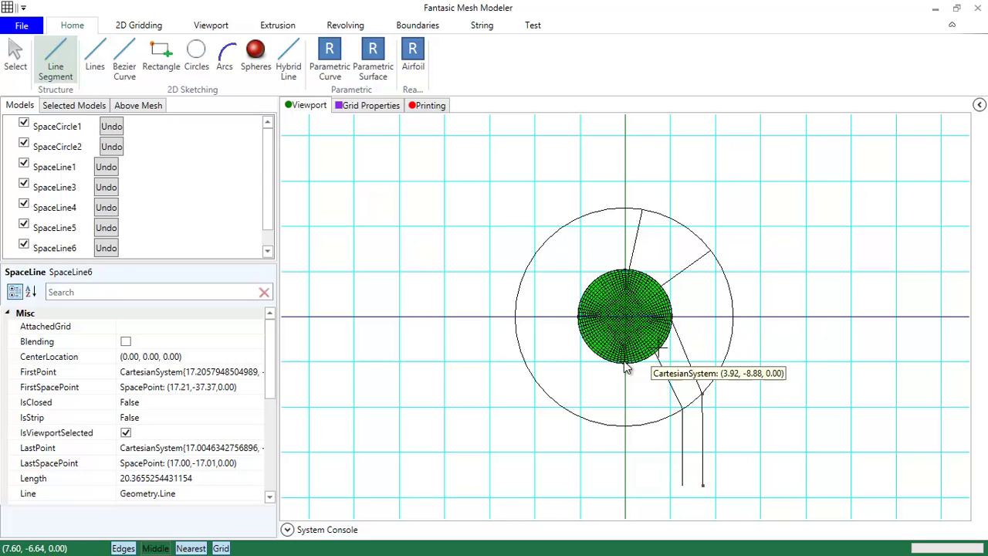
{"action": "left_click", "coordinate": [556, 331]}
{"action": "left_click", "coordinate": [548, 401]}
{"action": "left_click", "coordinate": [518, 311]}
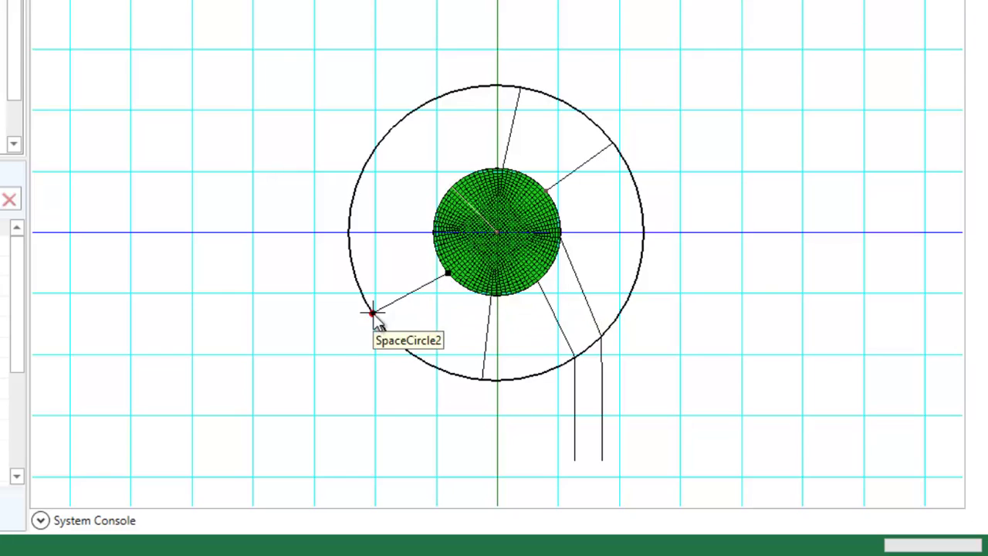
{"action": "left_click", "coordinate": [371, 313]}
{"action": "left_click", "coordinate": [433, 229]}
{"action": "left_click", "coordinate": [351, 202]}
{"action": "left_click", "coordinate": [456, 183]}
{"action": "left_click", "coordinate": [398, 123]}
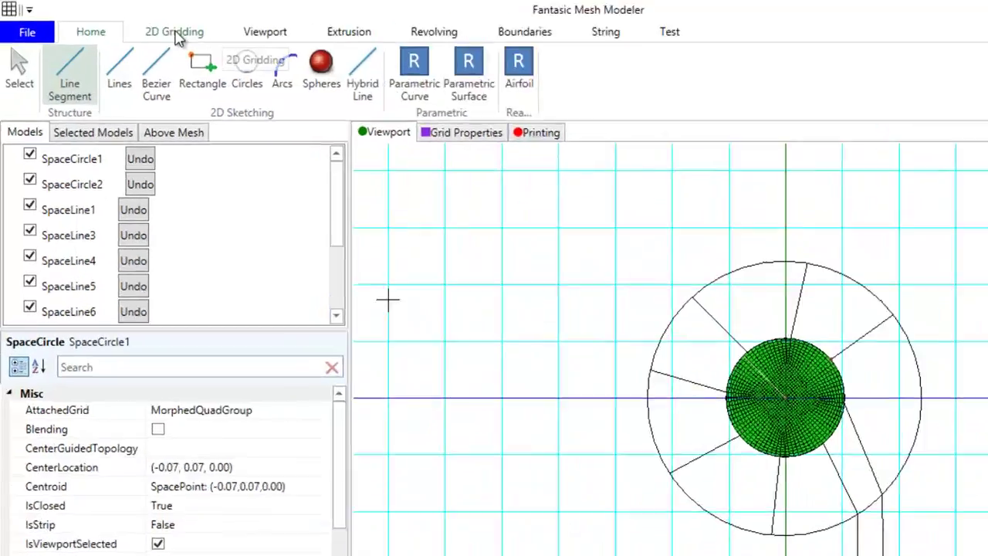
{"action": "left_click", "coordinate": [139, 24]}
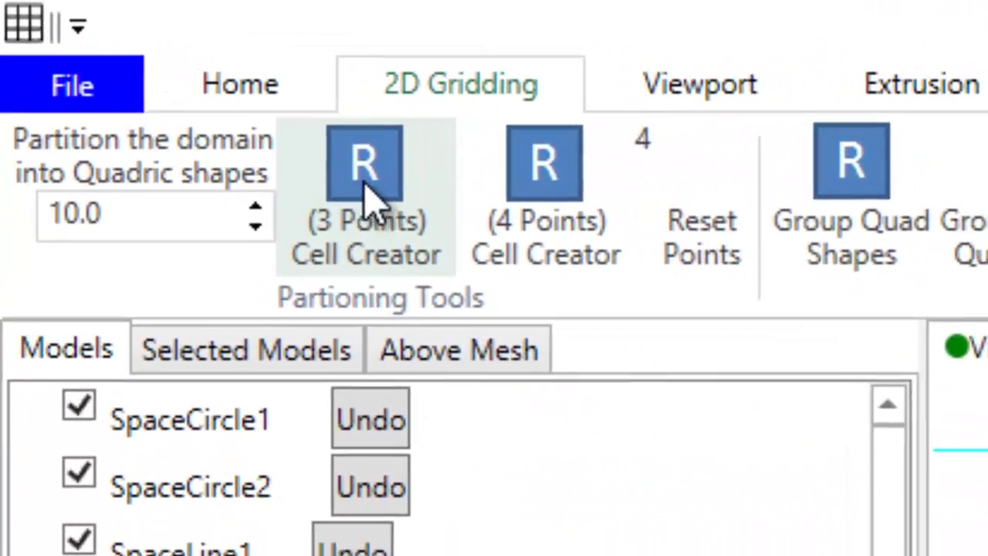
{"action": "left_click", "coordinate": [575, 197]}
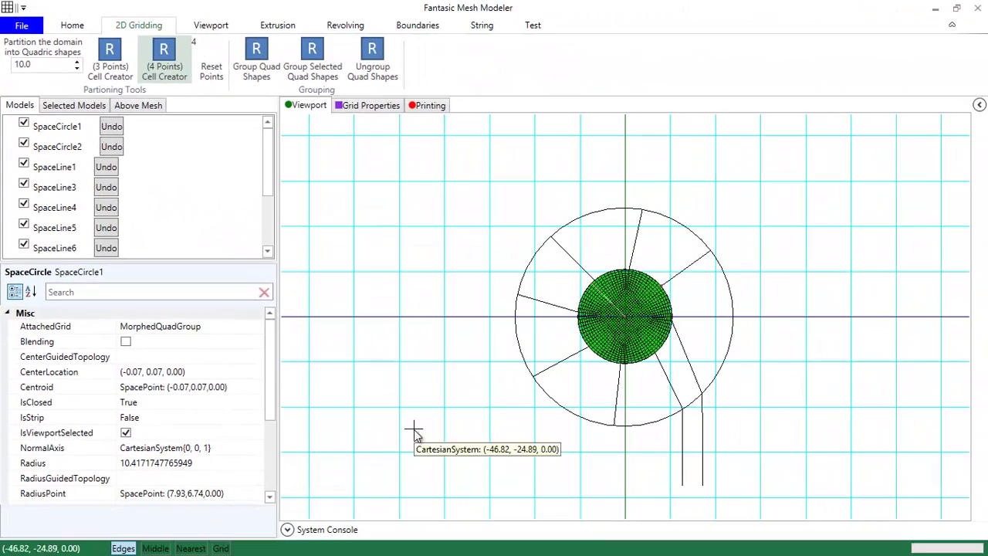
Step: Create four-corner quad cells in the top, upper-right and right ring sectors
{"action": "left_click", "coordinate": [585, 241]}
{"action": "left_click", "coordinate": [640, 213]}
{"action": "left_click", "coordinate": [631, 259]}
{"action": "left_click", "coordinate": [595, 280]}
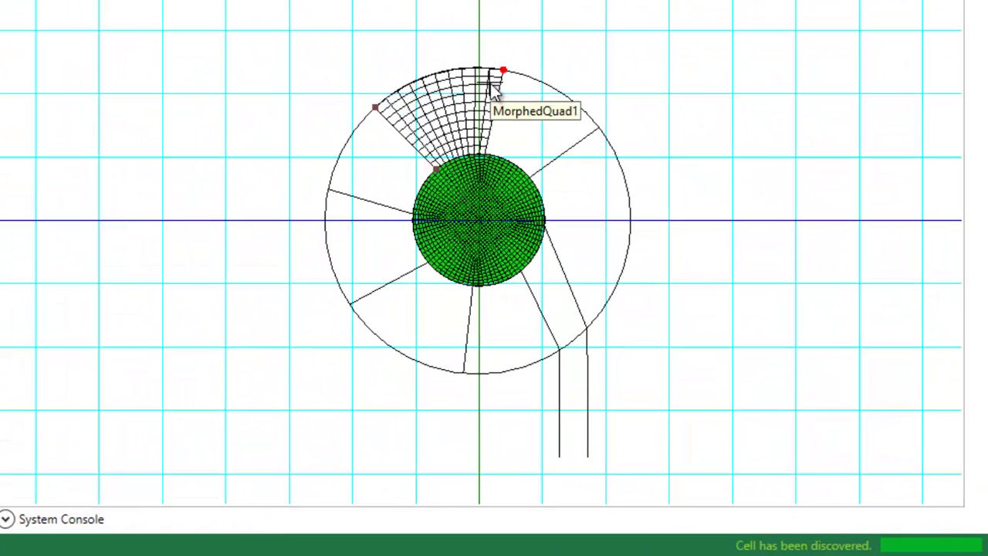
{"action": "left_click", "coordinate": [504, 71]}
{"action": "left_click", "coordinate": [599, 128]}
{"action": "left_click", "coordinate": [529, 176]}
{"action": "left_click", "coordinate": [473, 154]}
{"action": "left_click", "coordinate": [582, 319]}
{"action": "left_click", "coordinate": [558, 258]}
{"action": "left_click", "coordinate": [600, 128]}
{"action": "left_click", "coordinate": [562, 347]}
Step: Mesh the lower-right sector, the inlet strip and the bottom sector with quad cells
{"action": "left_click", "coordinate": [523, 272]}
{"action": "left_click", "coordinate": [546, 222]}
{"action": "left_click", "coordinate": [586, 327]}
{"action": "left_click", "coordinate": [589, 457]}
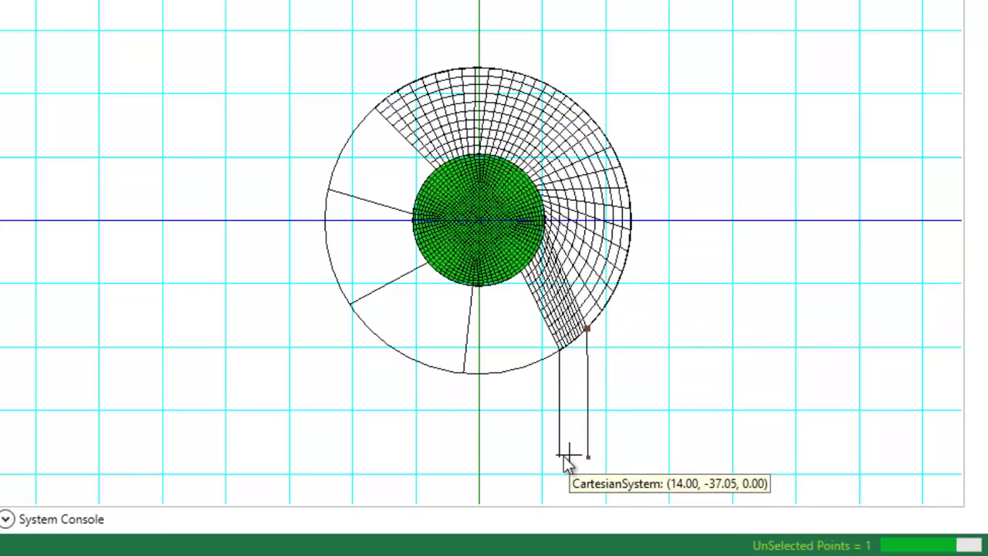
{"action": "left_click", "coordinate": [564, 457]}
{"action": "left_click", "coordinate": [464, 374]}
{"action": "left_click", "coordinate": [472, 287]}
{"action": "left_click", "coordinate": [522, 272]}
{"action": "left_click", "coordinate": [560, 349]}
Step: Mesh the lower-left, left and upper-left sectors with quad cells
{"action": "left_click", "coordinate": [349, 304]}
{"action": "left_click", "coordinate": [427, 264]}
{"action": "left_click", "coordinate": [472, 288]}
{"action": "left_click", "coordinate": [352, 305]}
{"action": "left_click", "coordinate": [411, 213]}
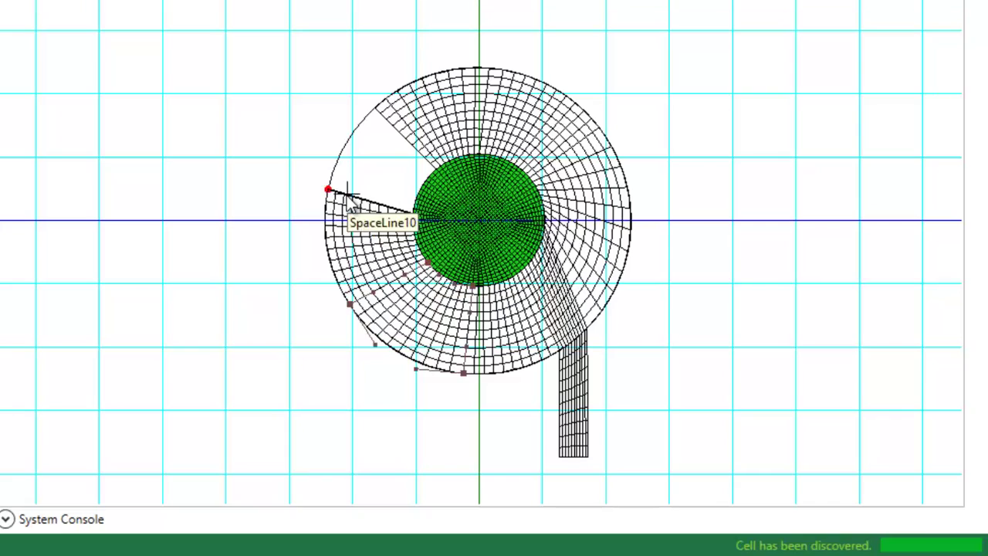
{"action": "left_click", "coordinate": [329, 191]}
{"action": "left_click", "coordinate": [426, 225]}
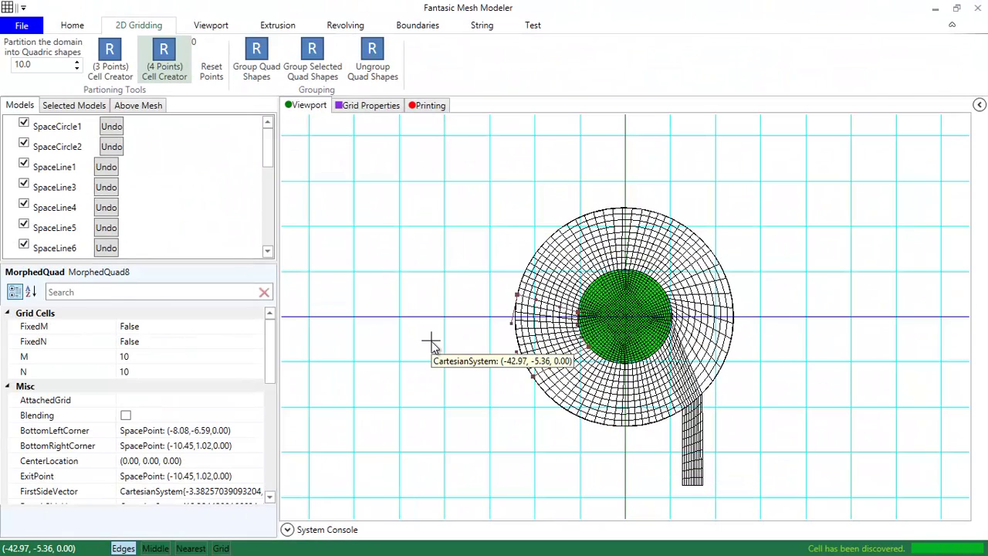
Step: Select the MorphedQuad3 wedge and raise its N cell count from 10 to 18
{"action": "left_click", "coordinate": [74, 27]}
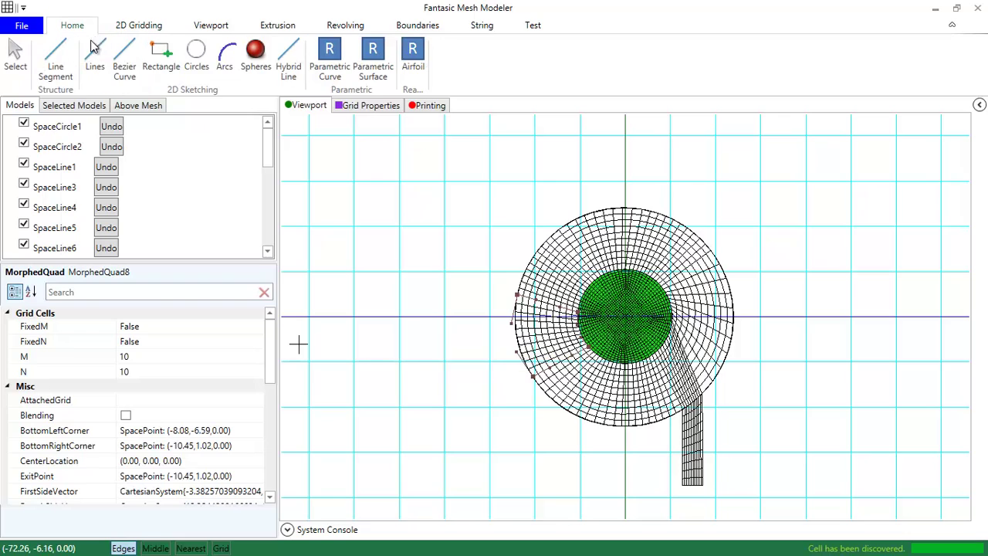
{"action": "left_click", "coordinate": [699, 316]}
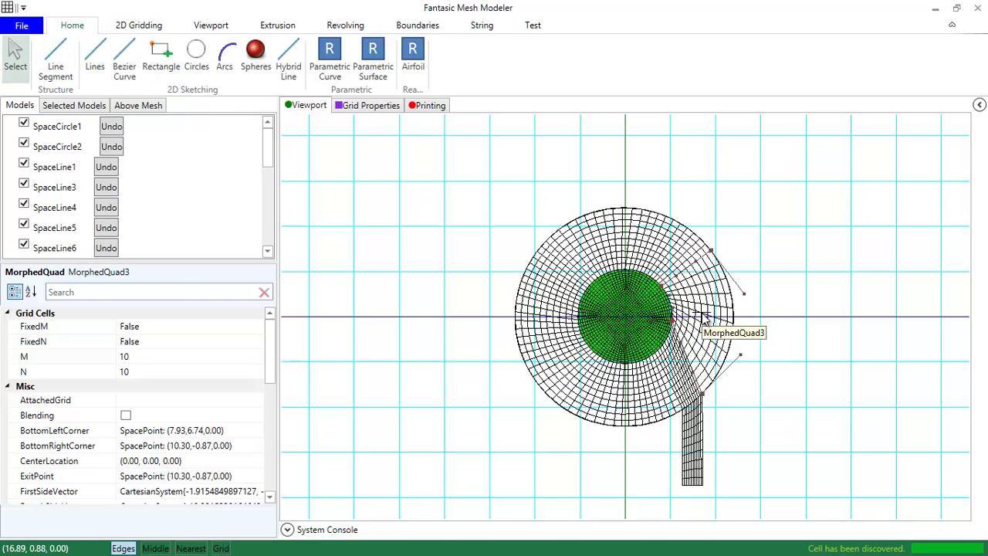
{"action": "left_click", "coordinate": [258, 372]}
{"action": "left_click", "coordinate": [257, 369]}
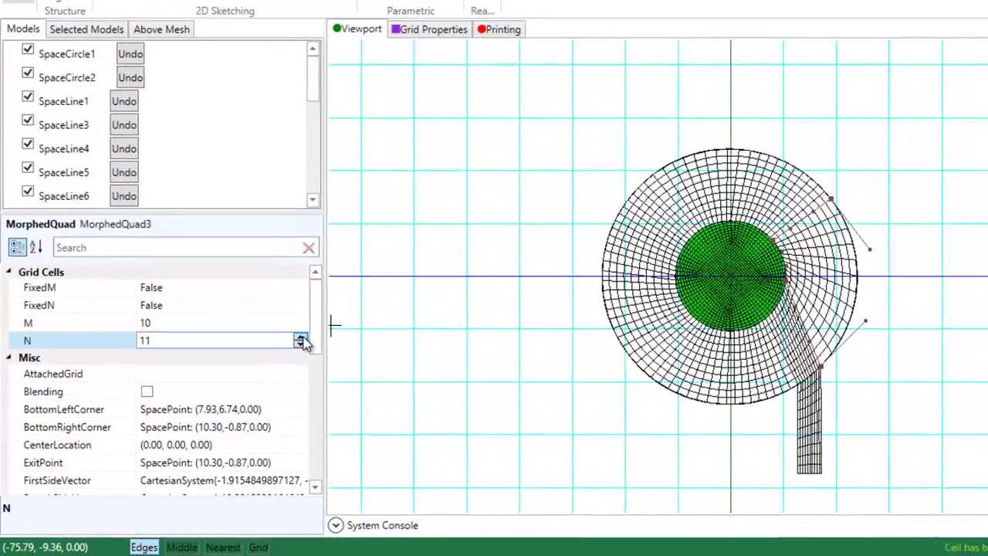
{"action": "left_click", "coordinate": [258, 369]}
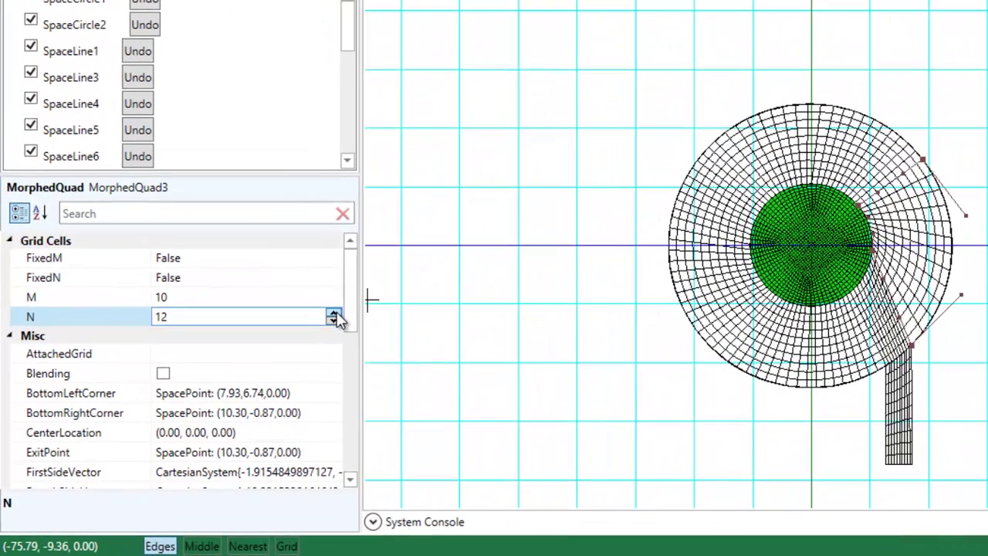
{"action": "left_click", "coordinate": [334, 314]}
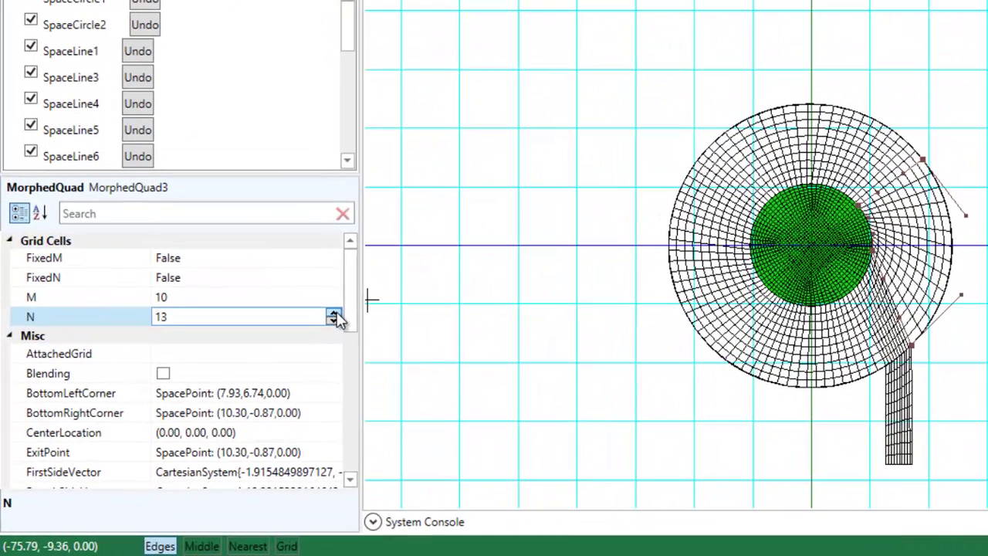
{"action": "left_click", "coordinate": [334, 315]}
{"action": "left_click", "coordinate": [335, 314]}
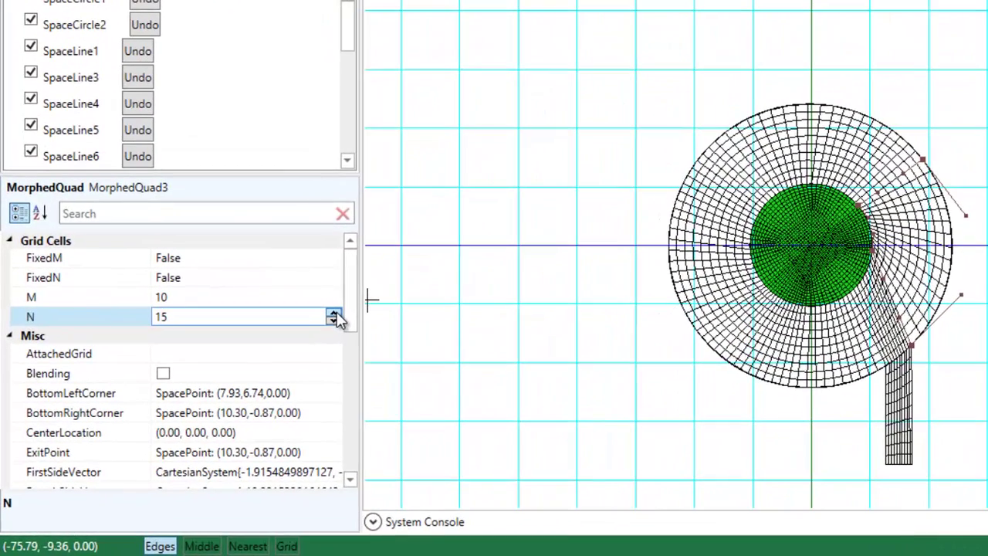
{"action": "left_click", "coordinate": [335, 314]}
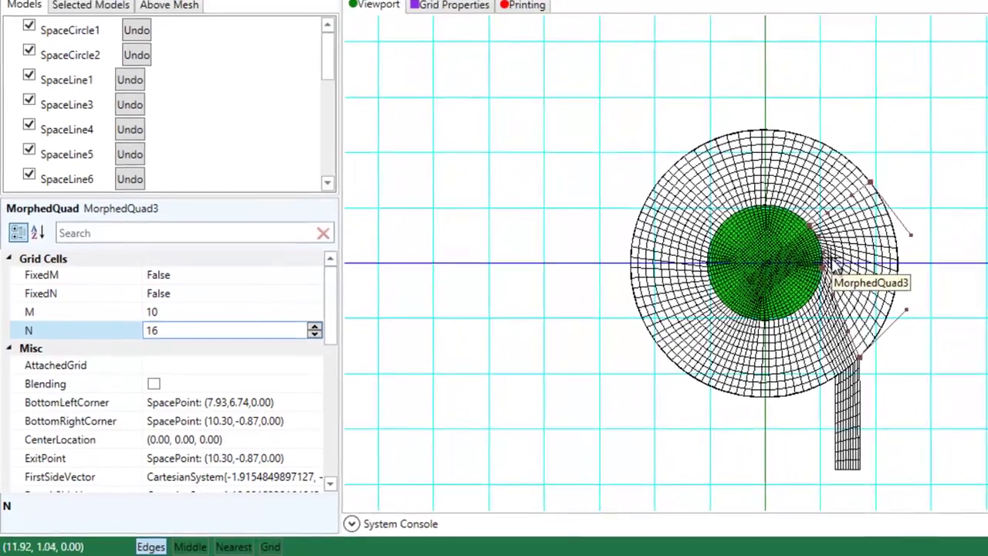
{"action": "scroll", "coordinate": [772, 293], "scroll_direction": "up", "scroll_amount": 2}
{"action": "scroll", "coordinate": [757, 292], "scroll_direction": "up", "scroll_amount": 2}
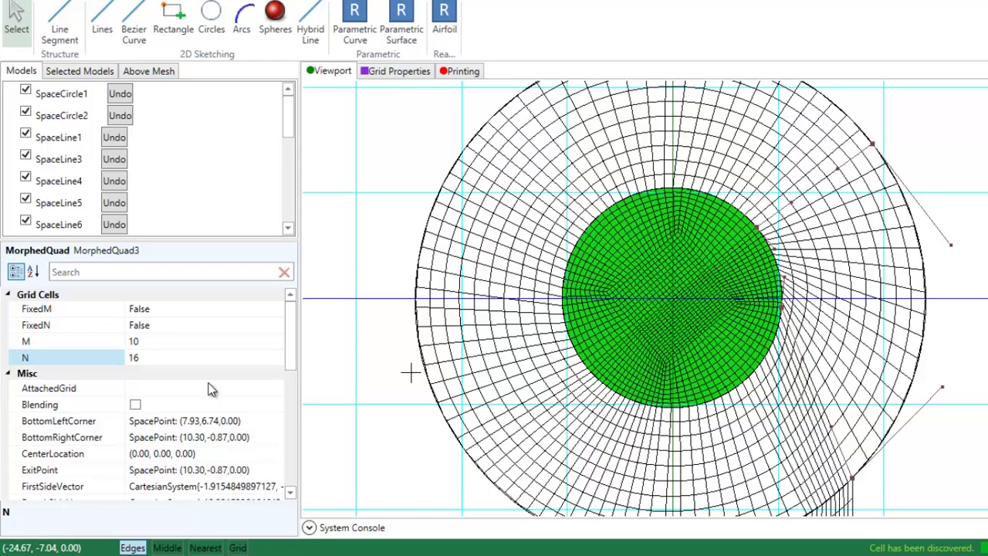
{"action": "mouse_move", "coordinate": [262, 355]}
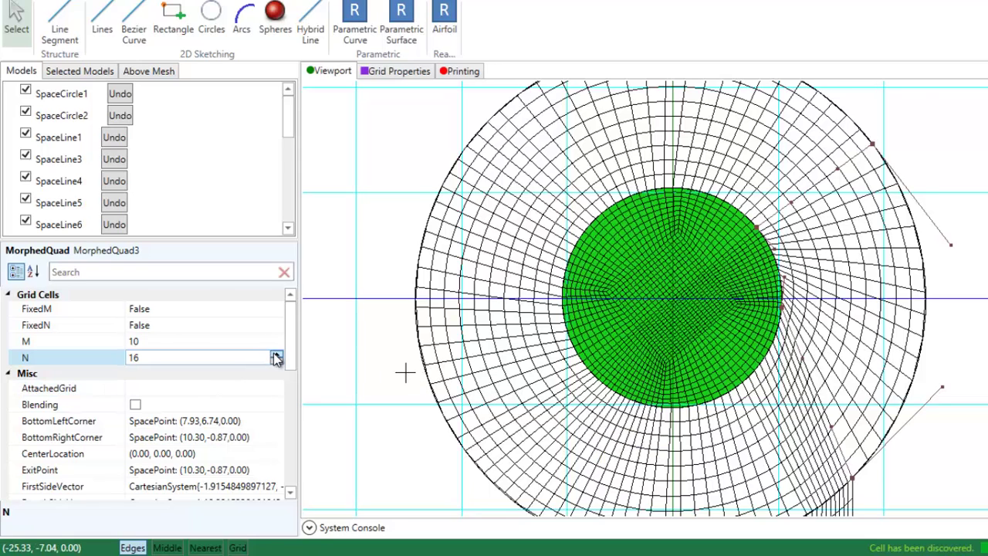
{"action": "left_click", "coordinate": [276, 354]}
{"action": "left_click", "coordinate": [277, 354]}
{"action": "scroll", "coordinate": [532, 447], "scroll_direction": "down", "scroll_amount": 4}
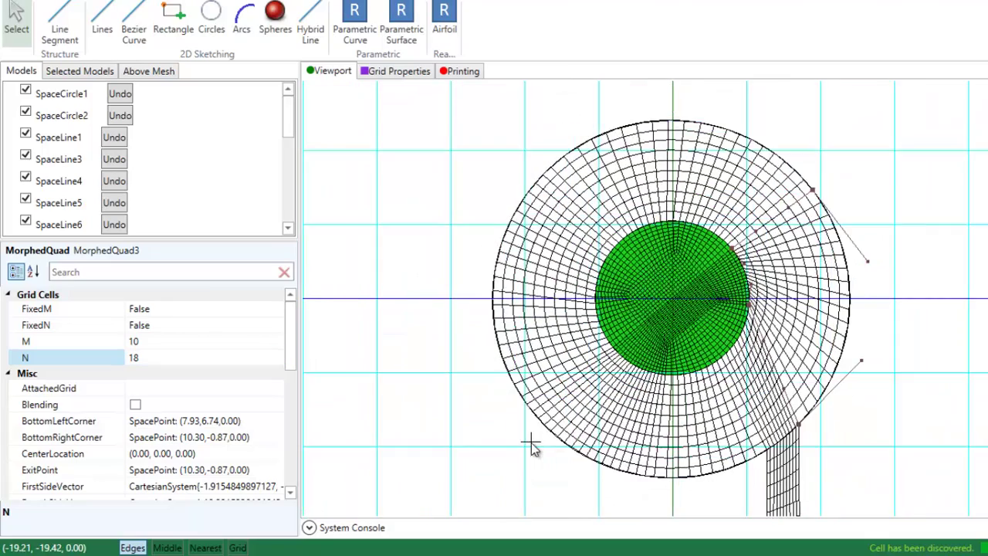
{"action": "scroll", "coordinate": [533, 448], "scroll_direction": "up", "scroll_amount": 2}
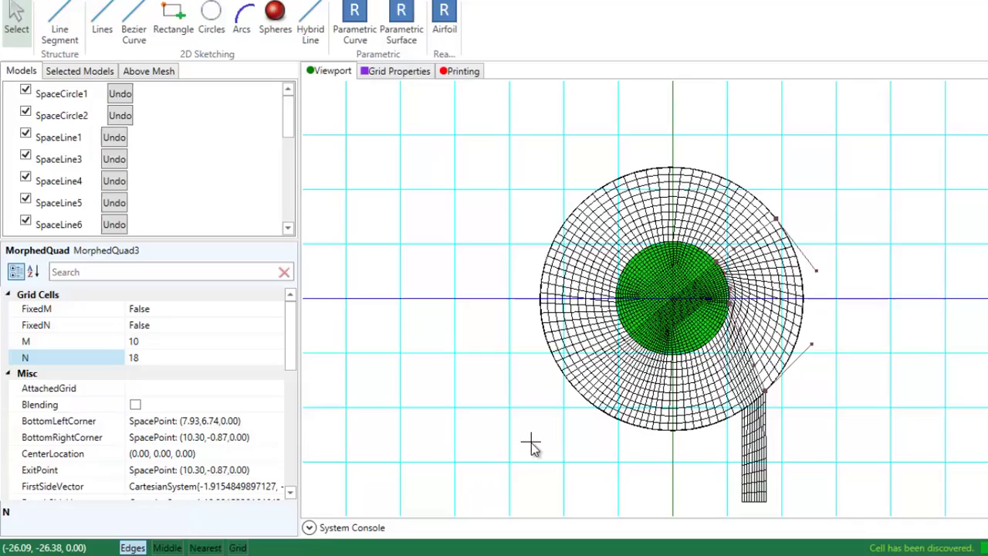
Step: Save the project as v-cyclone.fmmsh and start Group All Quadrilateral Shapes on the mesh
{"action": "key", "text": "ctrl+s"}
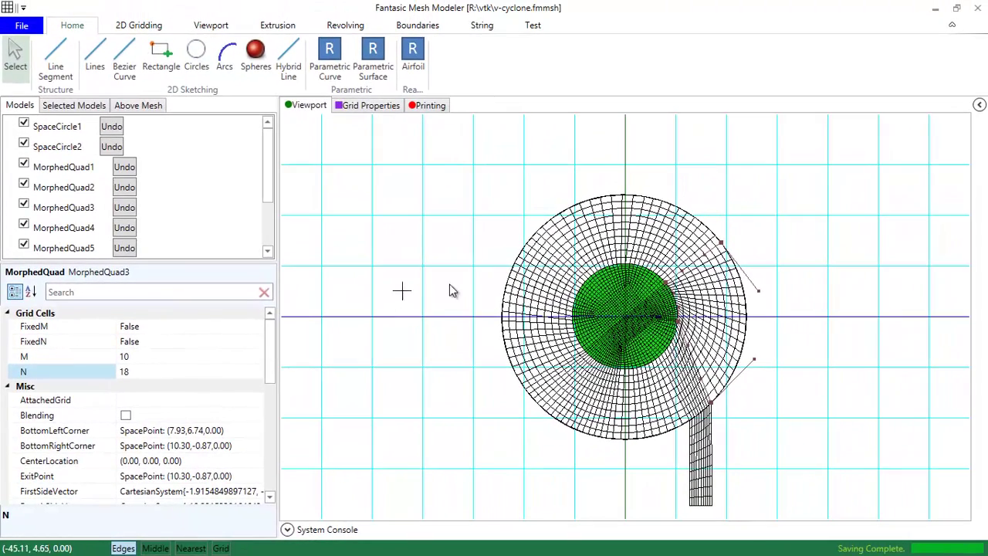
{"action": "right_click", "coordinate": [540, 289]}
{"action": "mouse_move", "coordinate": [647, 360]}
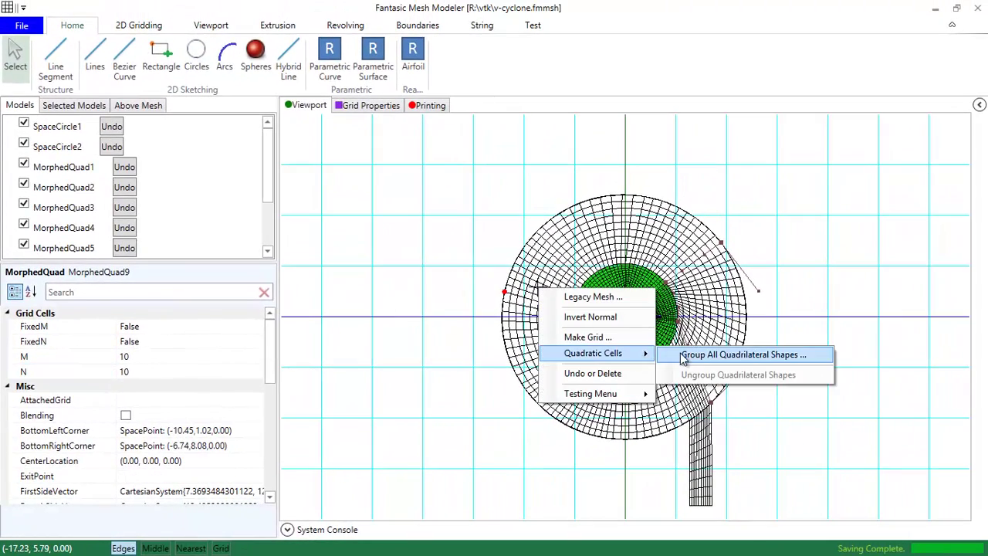
{"action": "left_click", "coordinate": [707, 353]}
{"action": "left_click", "coordinate": [562, 239]}
{"action": "left_click", "coordinate": [571, 245]}
{"action": "left_click_drag", "start_coordinate": [552, 193], "coordinate": [386, 145]}
Step: Keep every MorphedQuad in the group and attach it to SpaceCircle2 as topology
{"action": "left_click", "coordinate": [158, 224]}
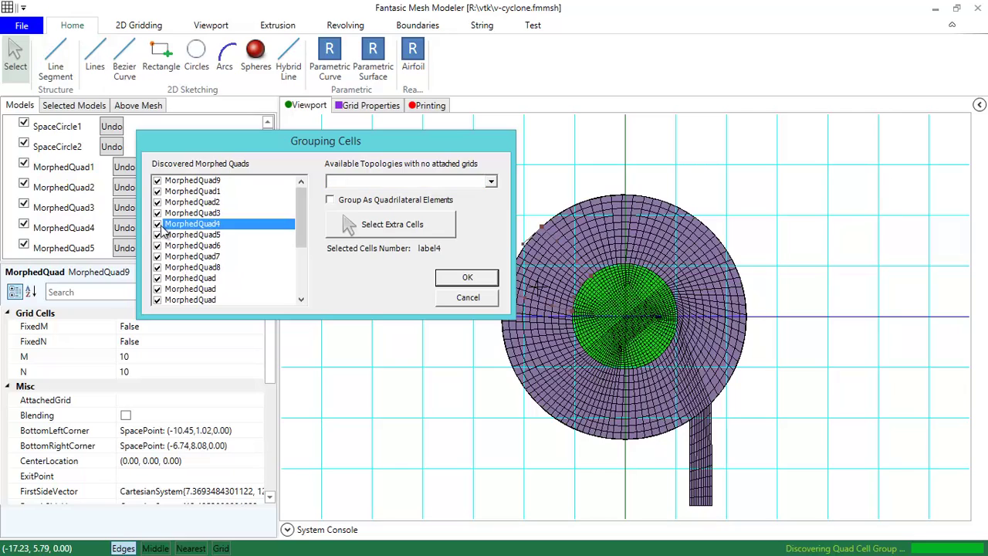
{"action": "left_click", "coordinate": [159, 224]}
{"action": "left_click", "coordinate": [158, 202]}
{"action": "left_click", "coordinate": [157, 202]}
{"action": "left_click", "coordinate": [414, 184]}
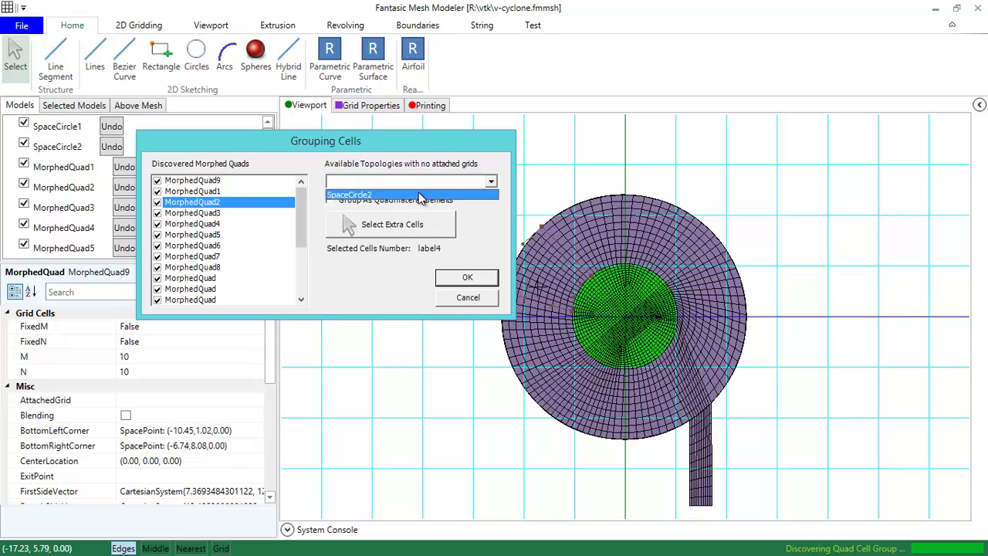
{"action": "left_click", "coordinate": [421, 196]}
{"action": "left_click", "coordinate": [466, 283]}
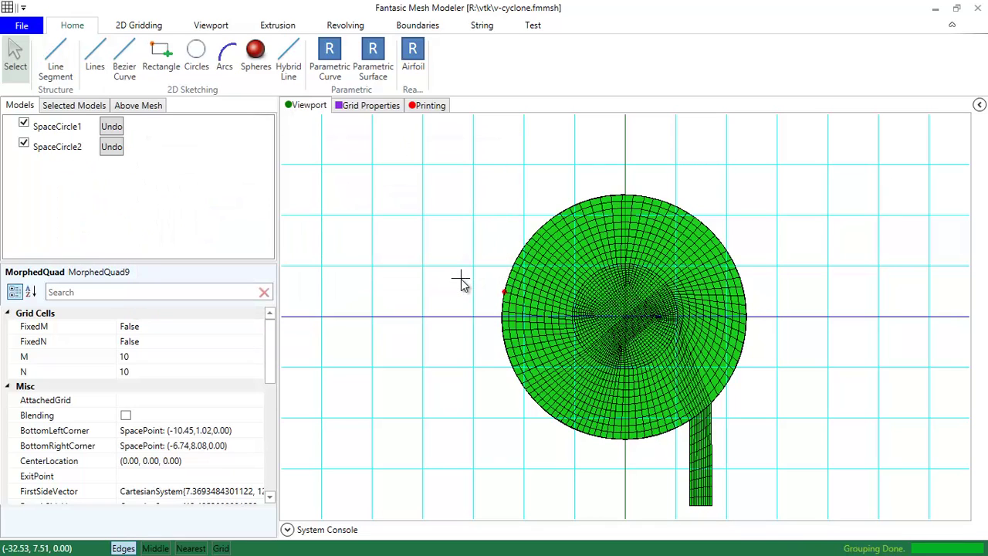
Step: Remove SpaceCircle1 from the model, leaving SpaceCircle2 with its mesh visible
{"action": "left_click", "coordinate": [24, 125]}
{"action": "left_click", "coordinate": [71, 149]}
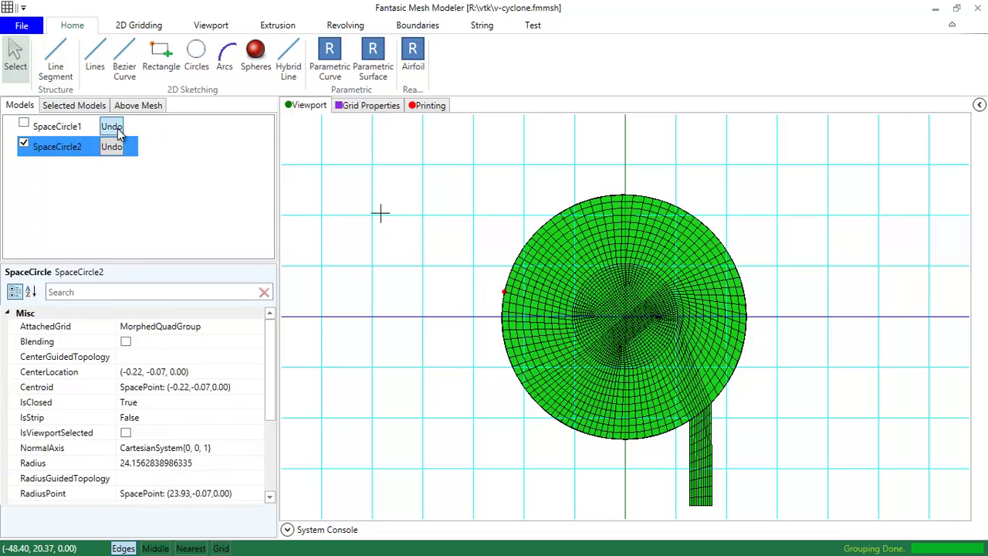
{"action": "left_click", "coordinate": [118, 128]}
{"action": "left_click", "coordinate": [25, 125]}
{"action": "left_click", "coordinate": [24, 124]}
Step: Bring up the 2D Gridding tools and deselect the SpaceCircle2 model
{"action": "left_click", "coordinate": [279, 26]}
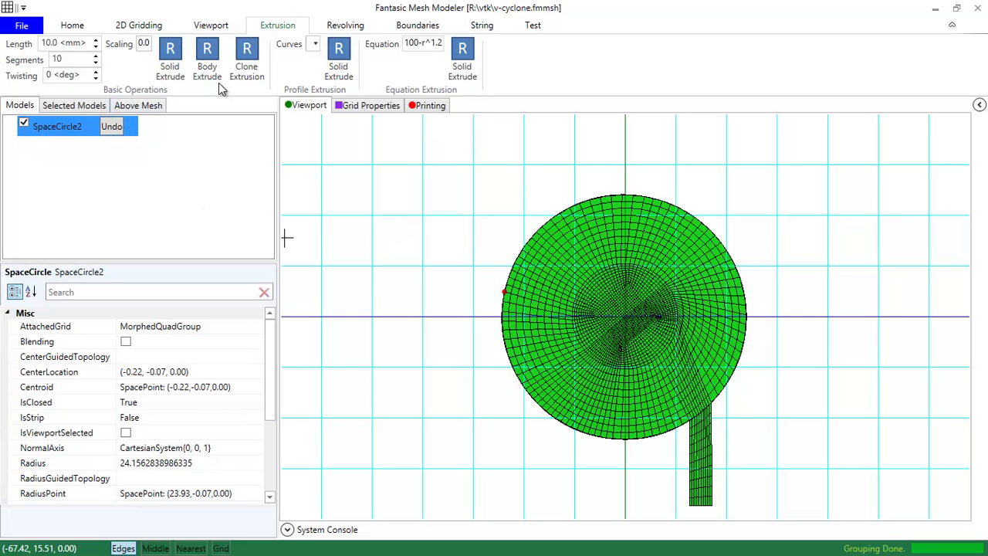
{"action": "left_click", "coordinate": [69, 24]}
{"action": "left_click", "coordinate": [146, 28]}
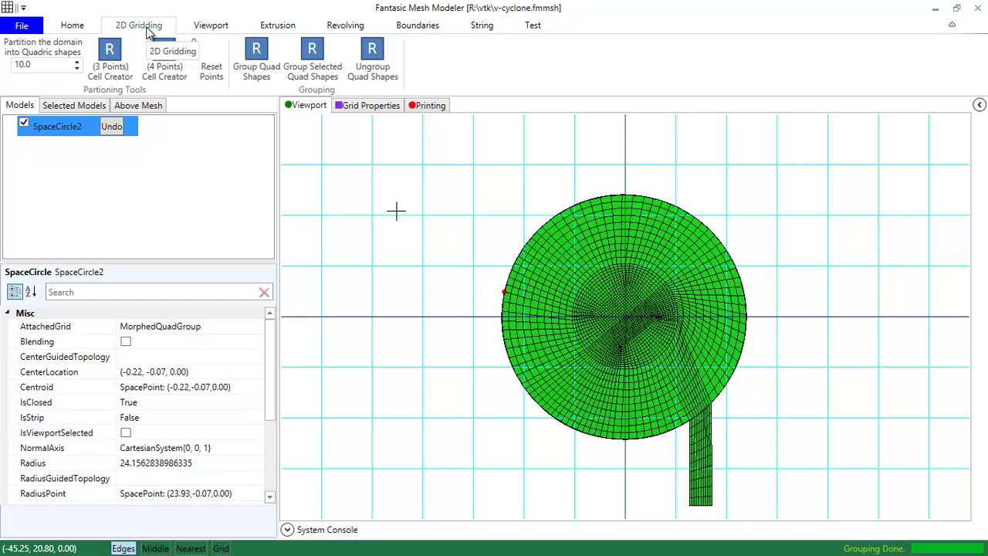
{"action": "left_click", "coordinate": [697, 470]}
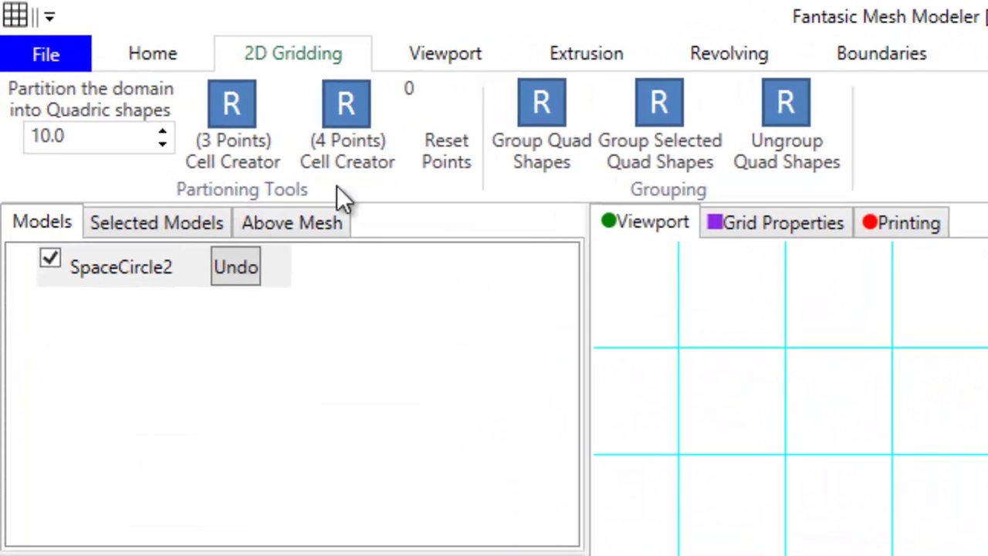
Step: Solid-extrude SpaceCircle2's mesh with length 300 mm, 20 segments and scaling 1
{"action": "left_click", "coordinate": [568, 66]}
{"action": "left_click", "coordinate": [95, 91]}
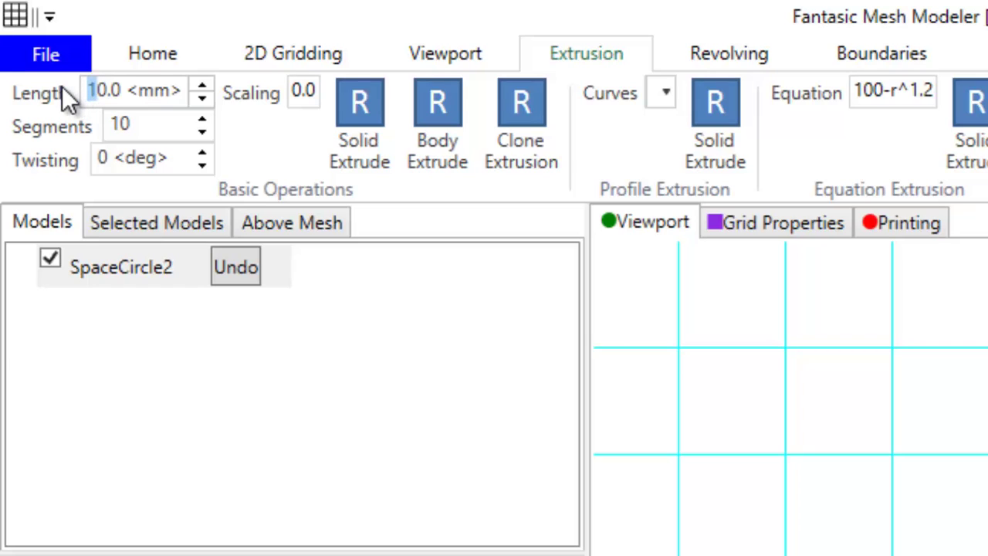
{"action": "type", "text": "300"}
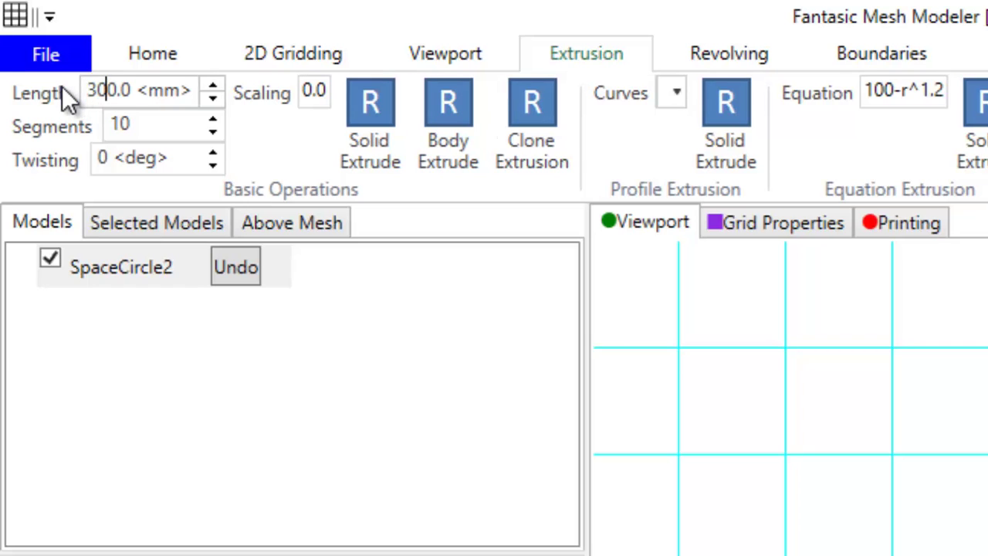
{"action": "key", "text": "BackSpace"}
{"action": "key", "text": "Tab"}
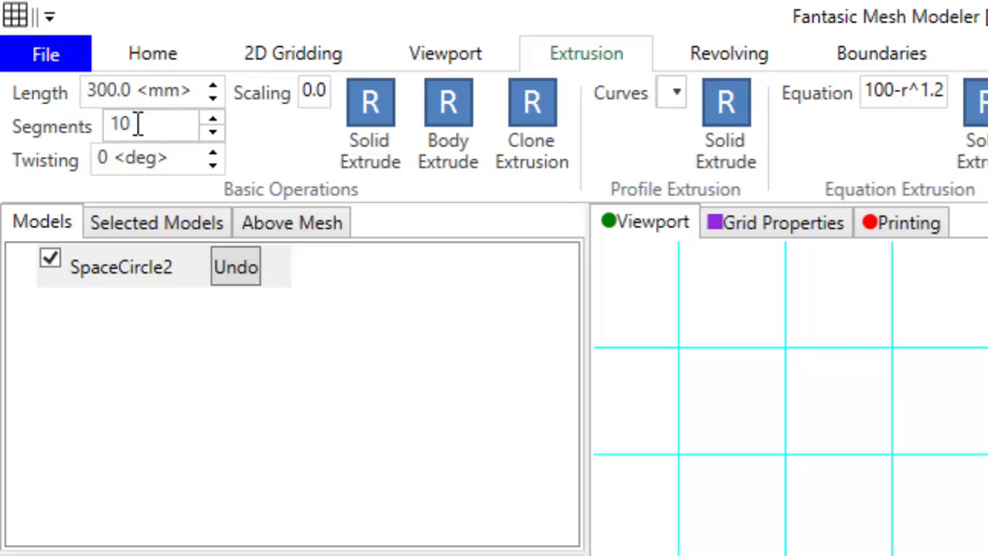
{"action": "type", "text": "4"}
{"action": "type", "text": "0"}
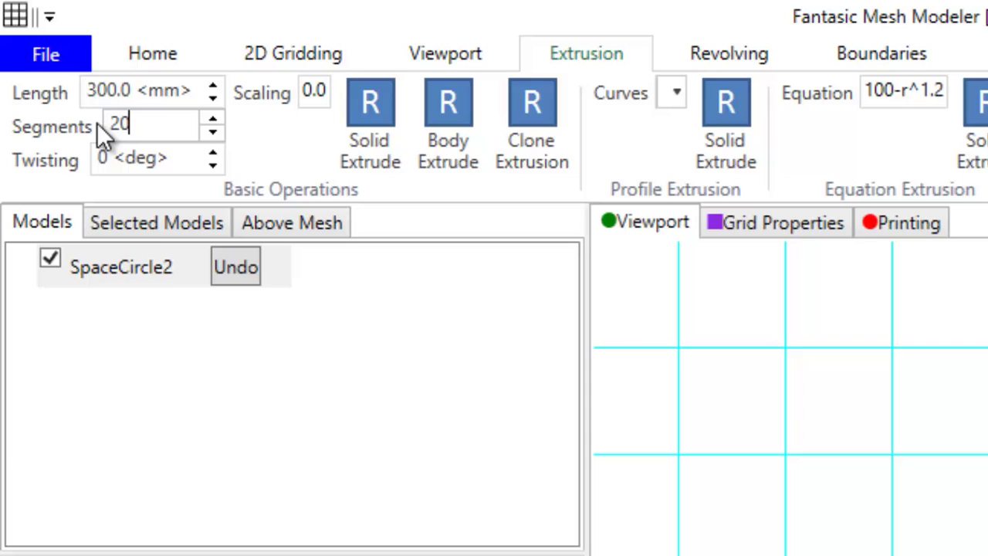
{"action": "left_click", "coordinate": [307, 91]}
{"action": "left_click_drag", "start_coordinate": [307, 91], "coordinate": [343, 86]}
{"action": "type", "text": "1"}
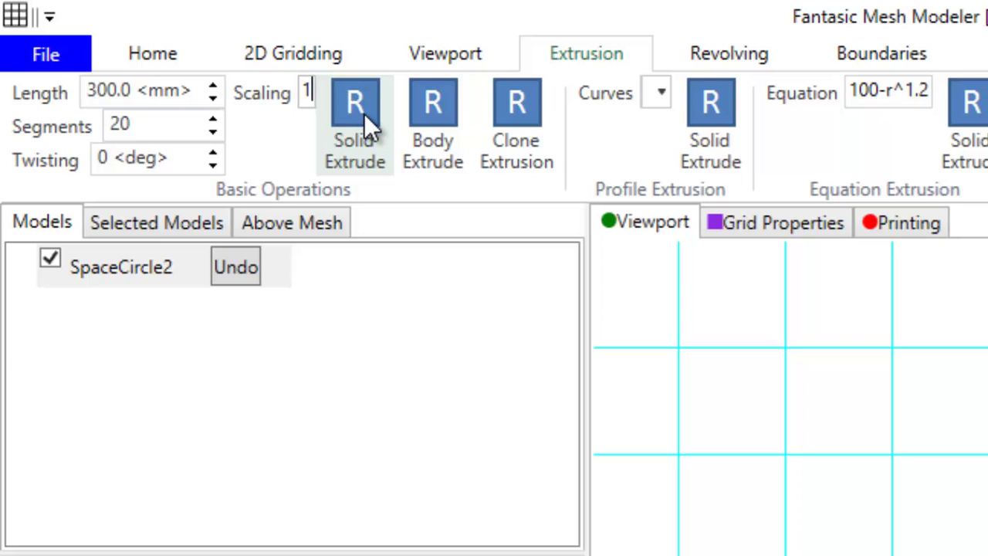
{"action": "left_click", "coordinate": [364, 112]}
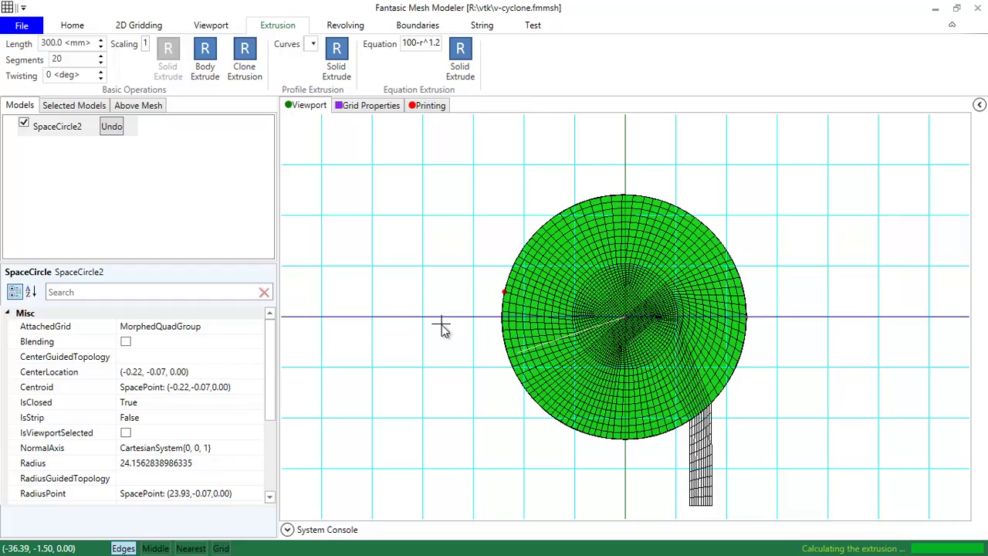
Step: Orbit the view around the new tapered cone SolidModel1 to inspect it in 3D, including its top cap
{"action": "left_click_drag", "start_coordinate": [442, 328], "coordinate": [531, 292]}
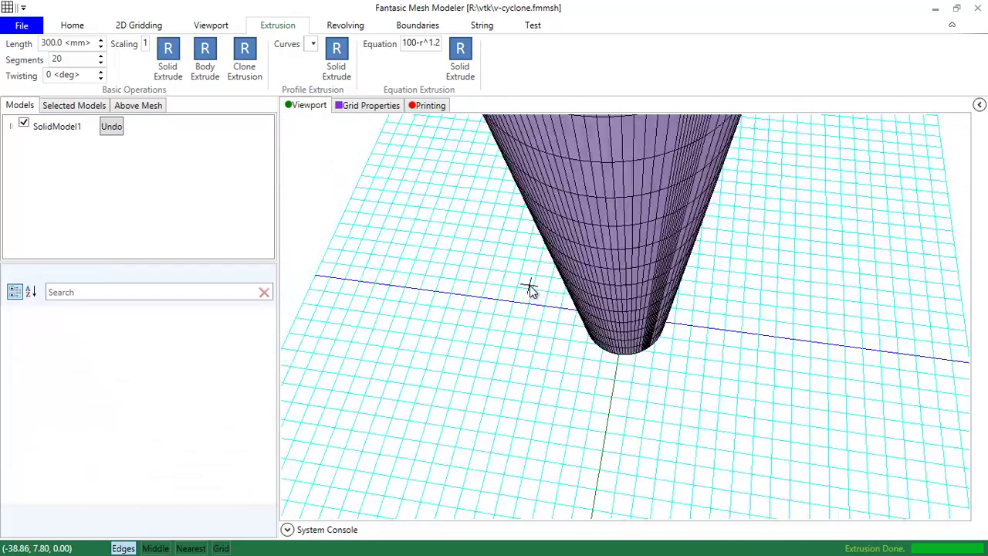
{"action": "left_click_drag", "start_coordinate": [502, 131], "coordinate": [619, 298]}
{"action": "left_click_drag", "start_coordinate": [577, 346], "coordinate": [697, 372]}
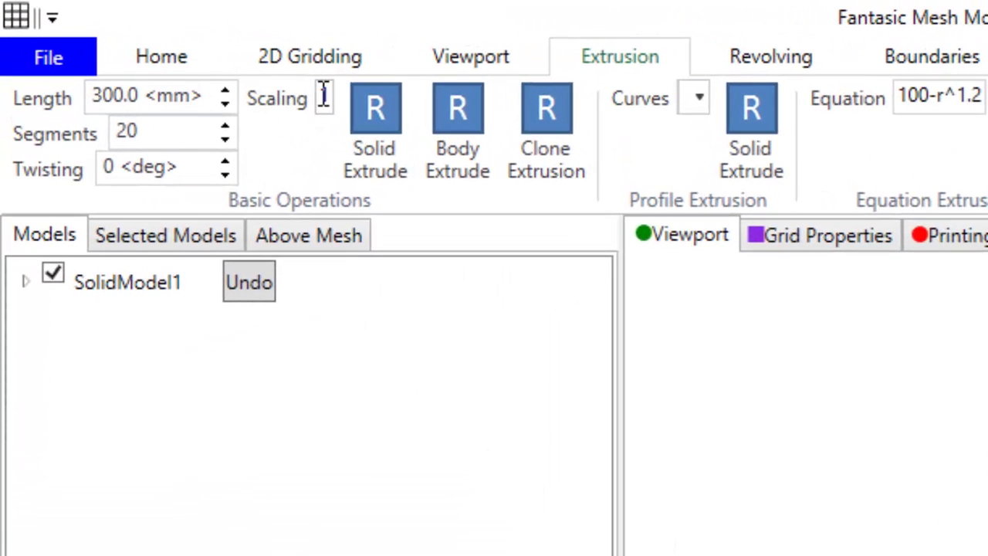
Step: Set the extrusion Scaling to 0 and Length to 50 mm for a straight section
{"action": "double_click", "coordinate": [325, 96]}
{"action": "type", "text": "0"}
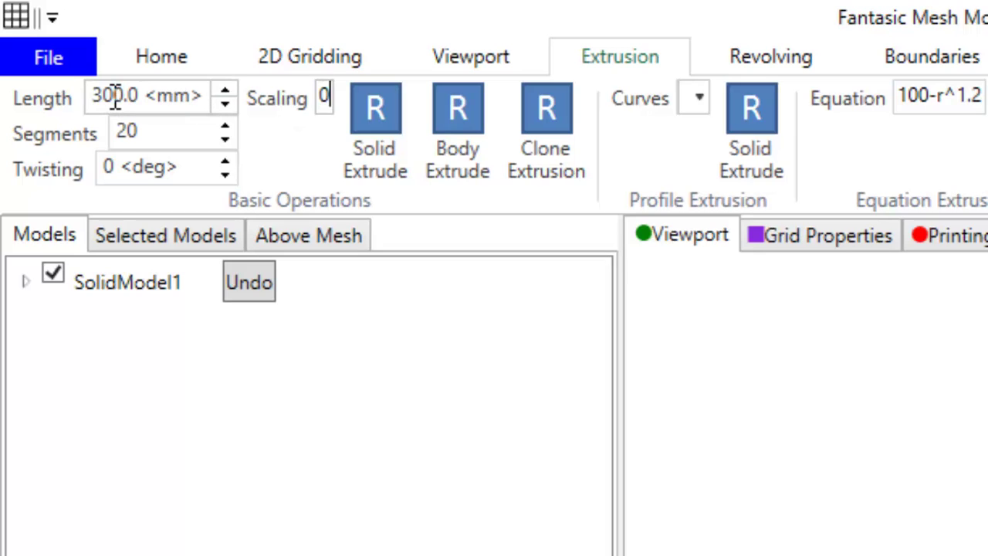
{"action": "left_click_drag", "start_coordinate": [113, 99], "coordinate": [91, 97]}
{"action": "type", "text": "5"}
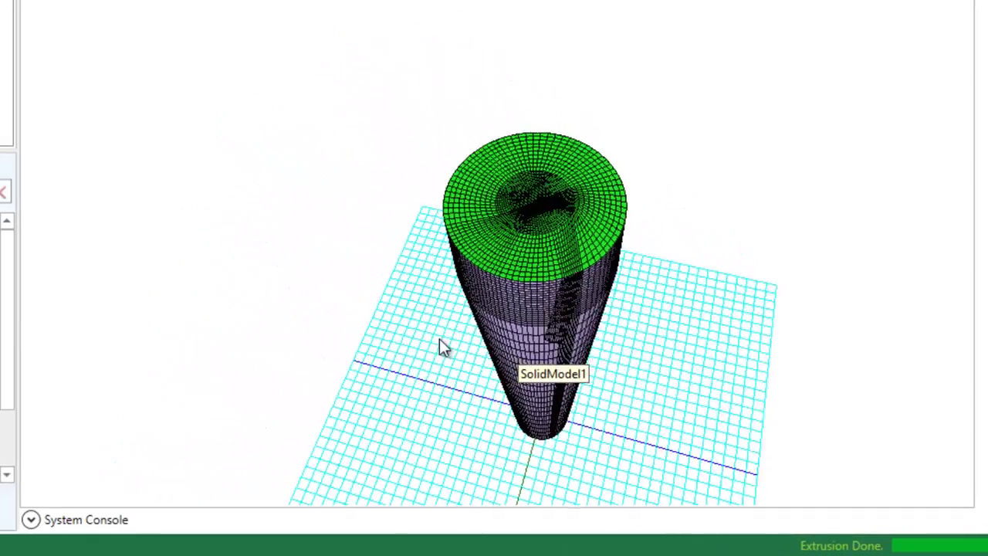
{"action": "mouse_move", "coordinate": [436, 347]}
{"action": "middle_mouse_down"}
{"action": "mouse_move", "coordinate": [470, 194]}
{"action": "mouse_move", "coordinate": [470, 146]}
{"action": "mouse_move", "coordinate": [457, 191]}
{"action": "middle_mouse_up"}
{"action": "scroll", "coordinate": [457, 191], "scroll_direction": "up", "scroll_amount": 3}
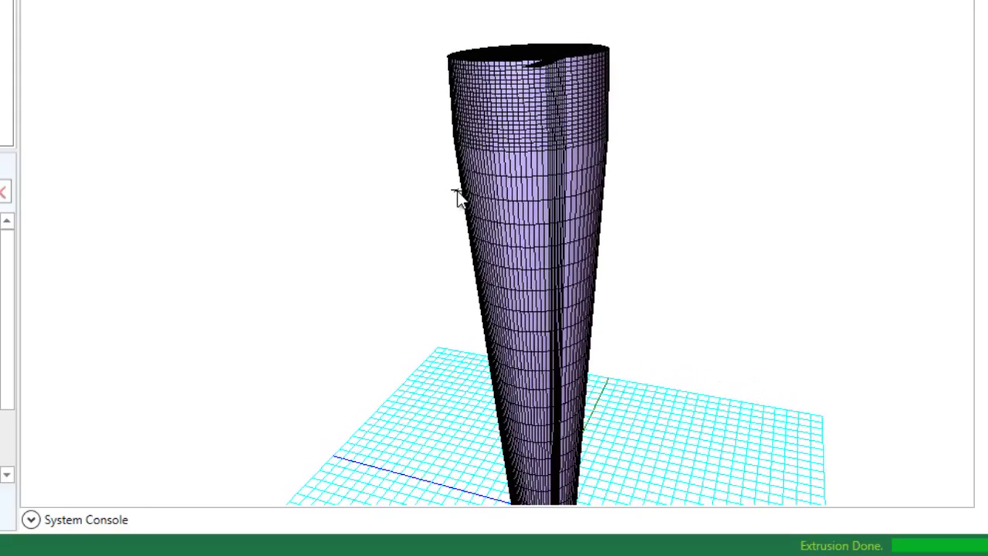
{"action": "middle_click_drag", "start_coordinate": [458, 196], "coordinate": [465, 357]}
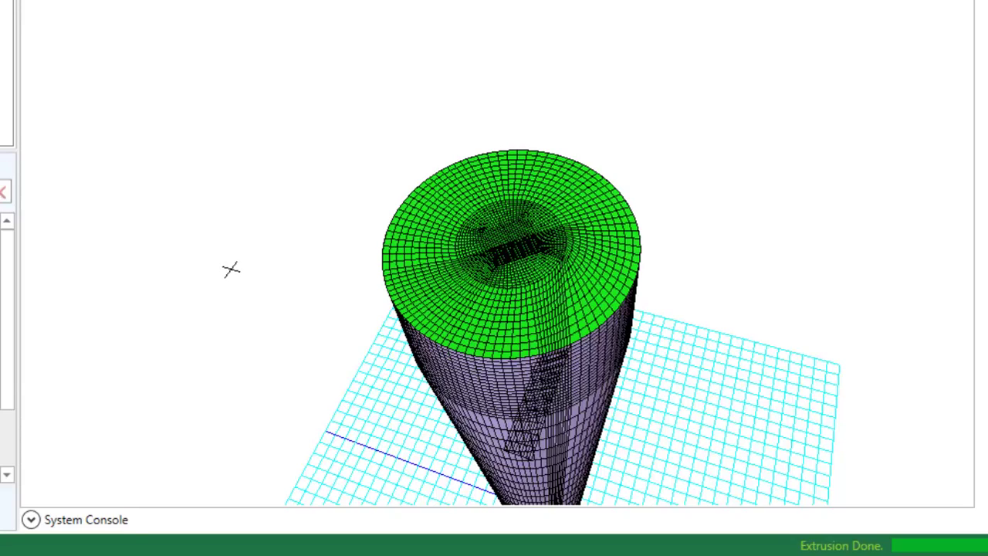
Step: Select SolidModel1, zoom in on its ring-shaped top face, and show its properties
{"action": "left_click", "coordinate": [504, 234]}
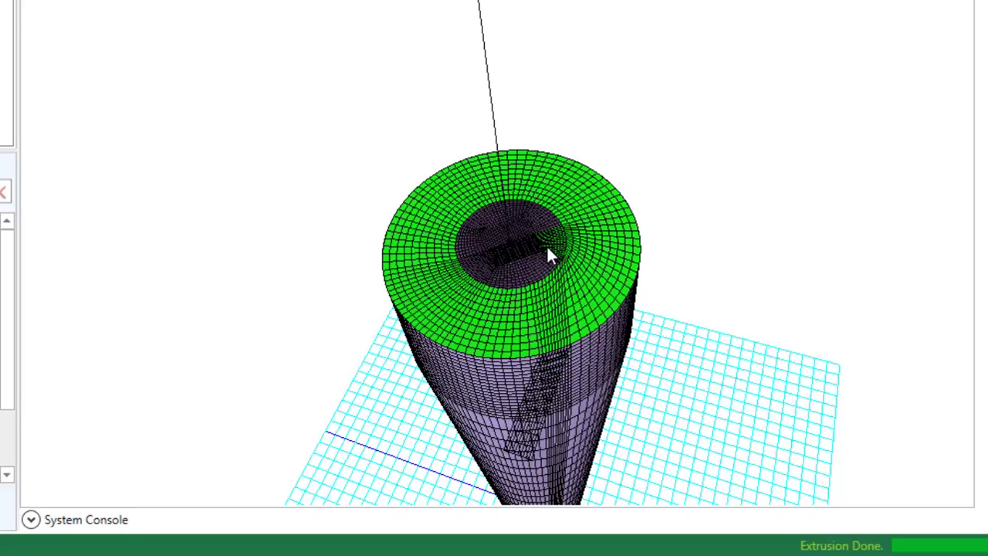
{"action": "scroll", "coordinate": [551, 245], "scroll_direction": "up", "scroll_amount": 5}
{"action": "scroll", "coordinate": [552, 244], "scroll_direction": "up", "scroll_amount": 2}
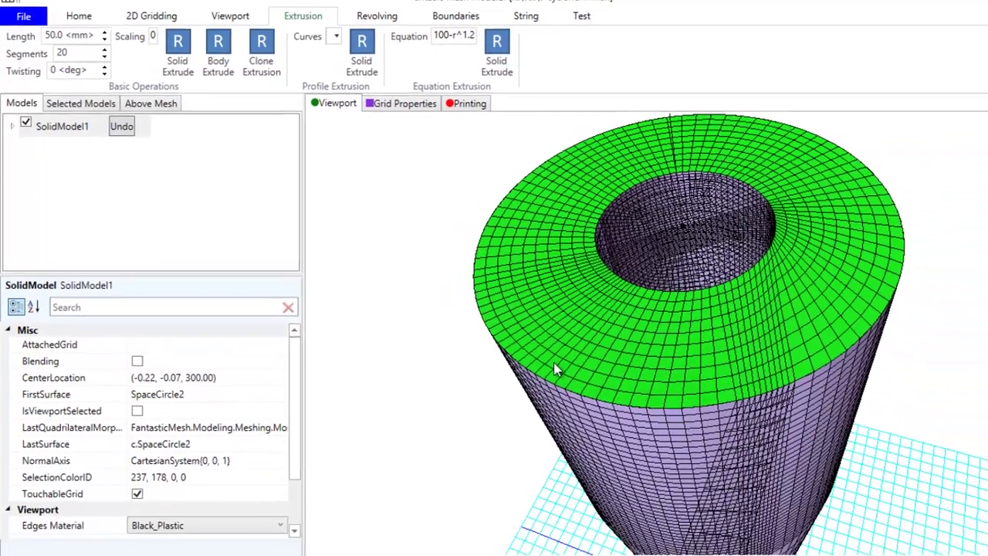
{"action": "left_click", "coordinate": [241, 545]}
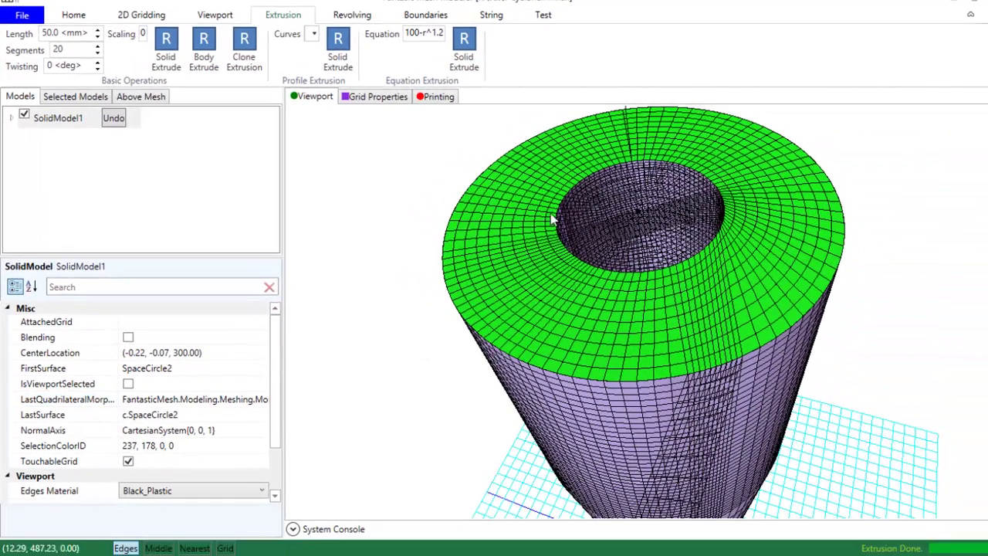
Step: Toggle TouchableGrid off and on, then select the narrow strip of faces down the column's side
{"action": "left_click", "coordinate": [128, 461]}
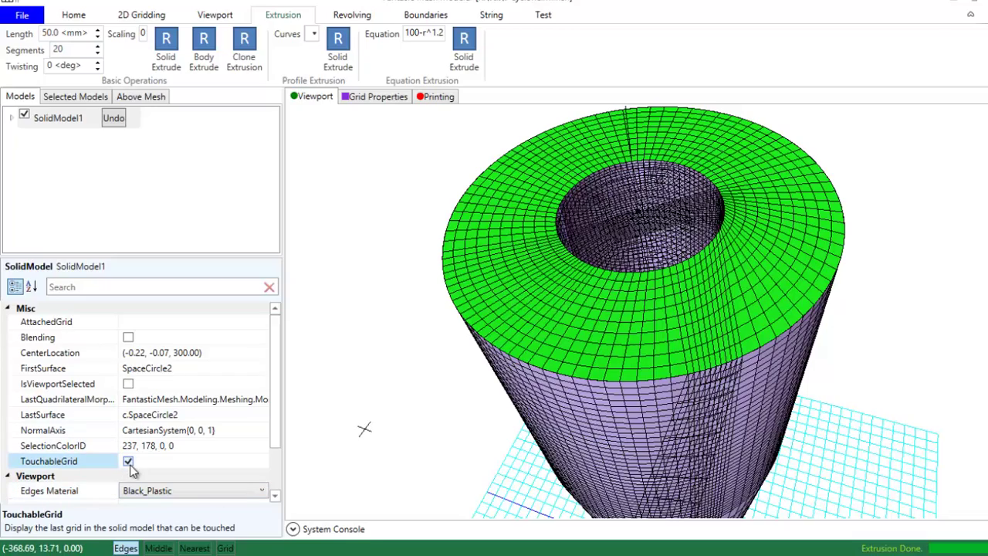
{"action": "right_click_drag", "start_coordinate": [600, 319], "coordinate": [615, 334]}
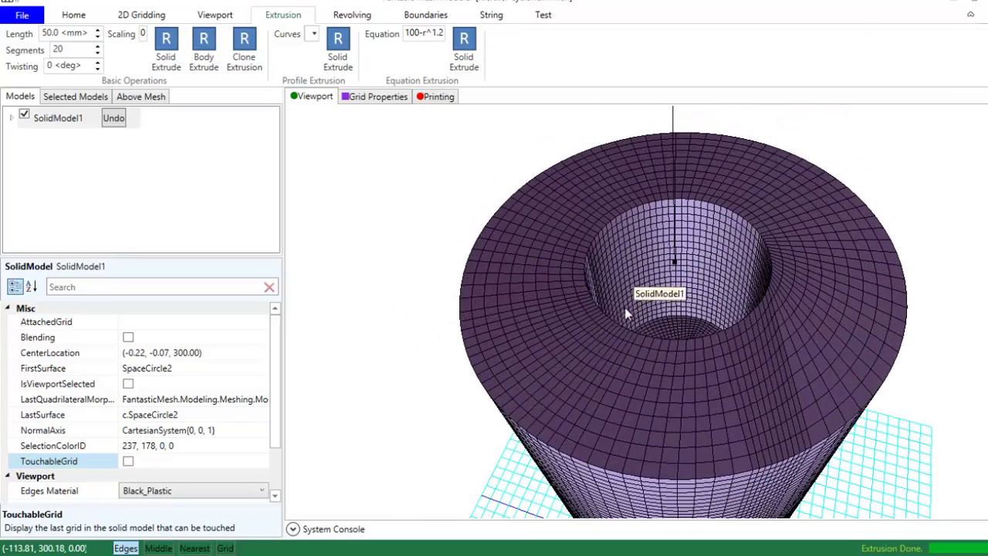
{"action": "left_click", "coordinate": [128, 461]}
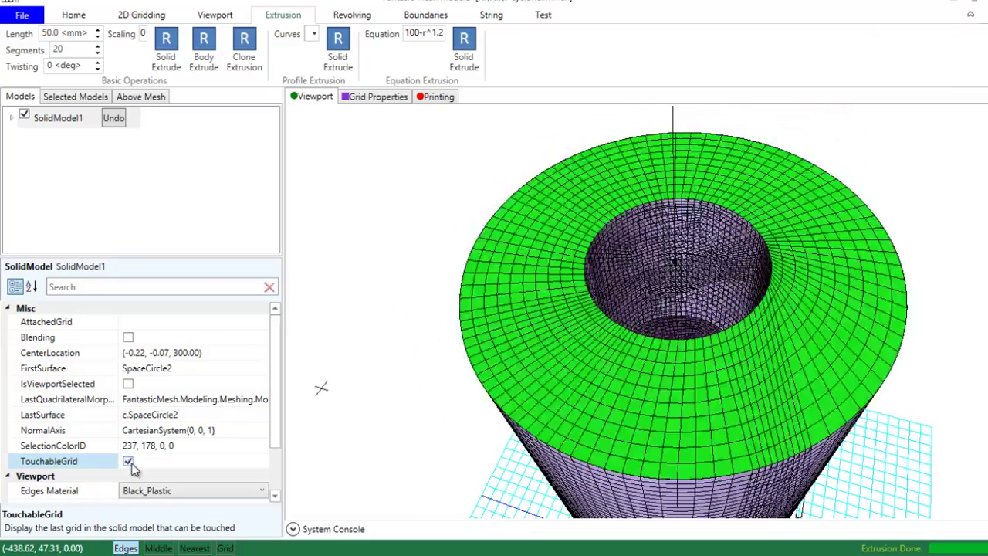
{"action": "right_click_drag", "start_coordinate": [502, 396], "coordinate": [467, 405]}
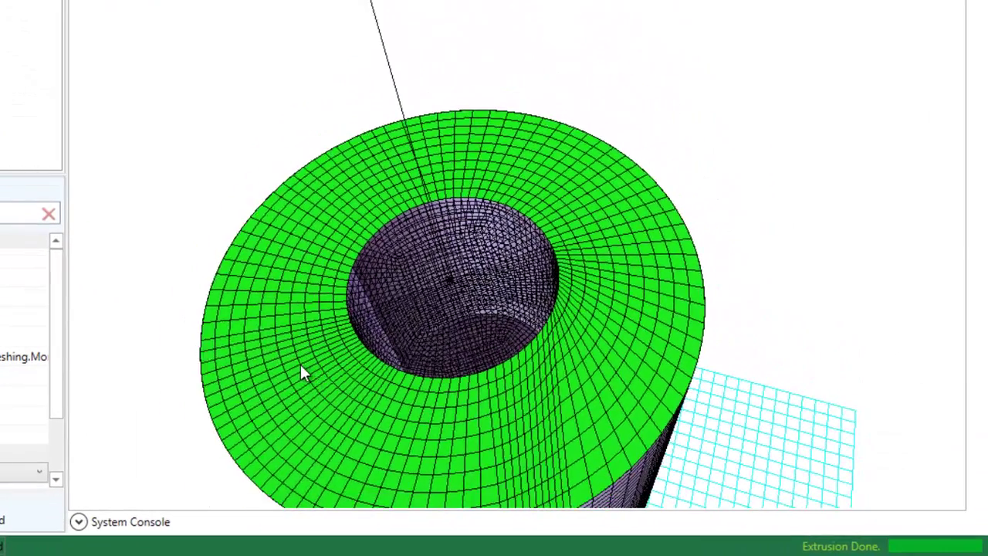
{"action": "right_click_drag", "start_coordinate": [300, 365], "coordinate": [293, 324]}
{"action": "left_click", "coordinate": [485, 327]}
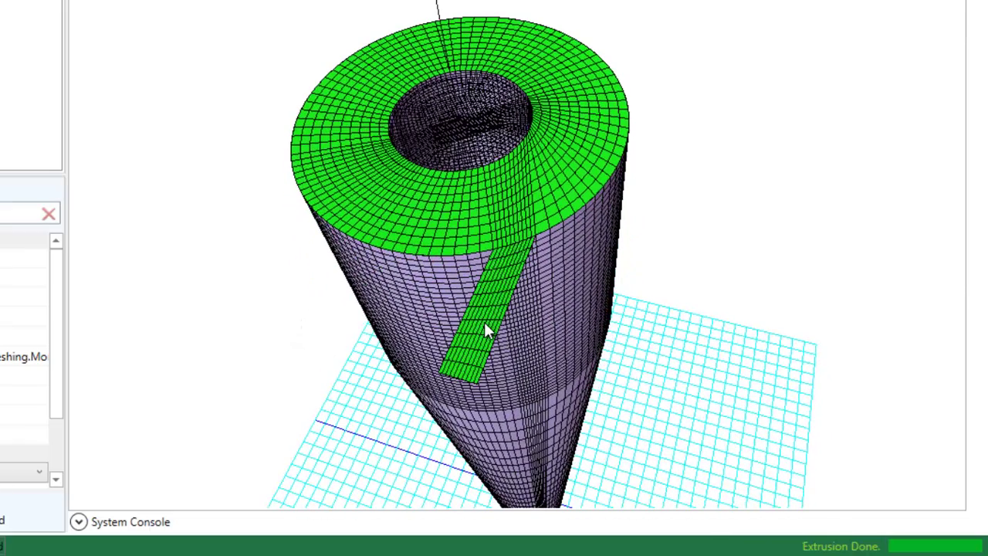
{"action": "right_click_drag", "start_coordinate": [484, 322], "coordinate": [510, 371]}
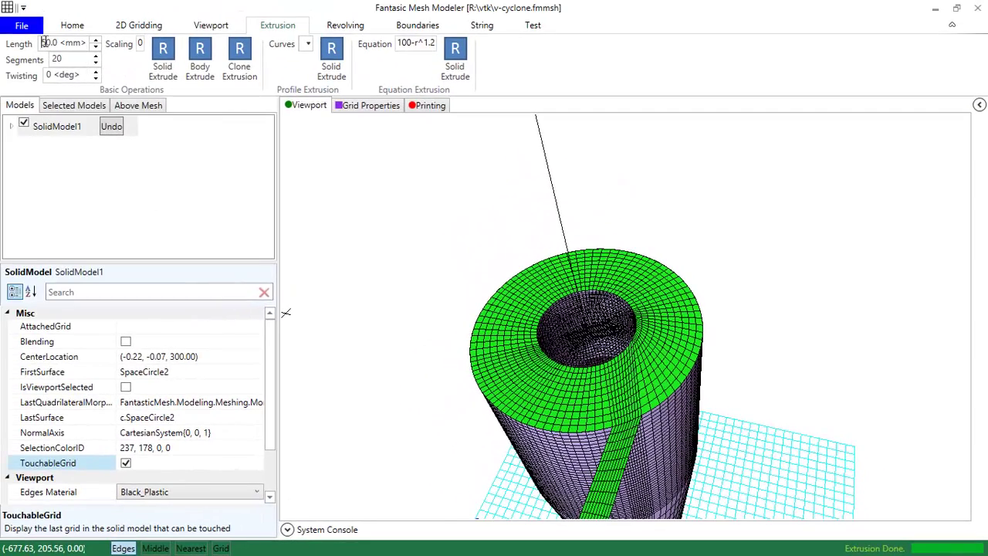
Step: Extrude the green side strip 100 mm outward into a rectangular inlet duct
{"action": "double_click", "coordinate": [45, 42]}
{"action": "type", "text": "100"}
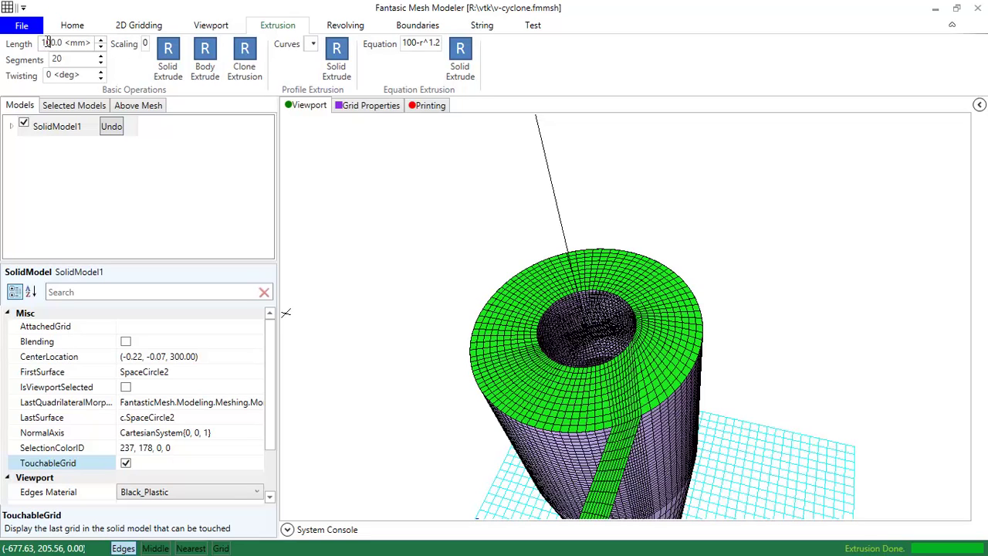
{"action": "left_click", "coordinate": [176, 79]}
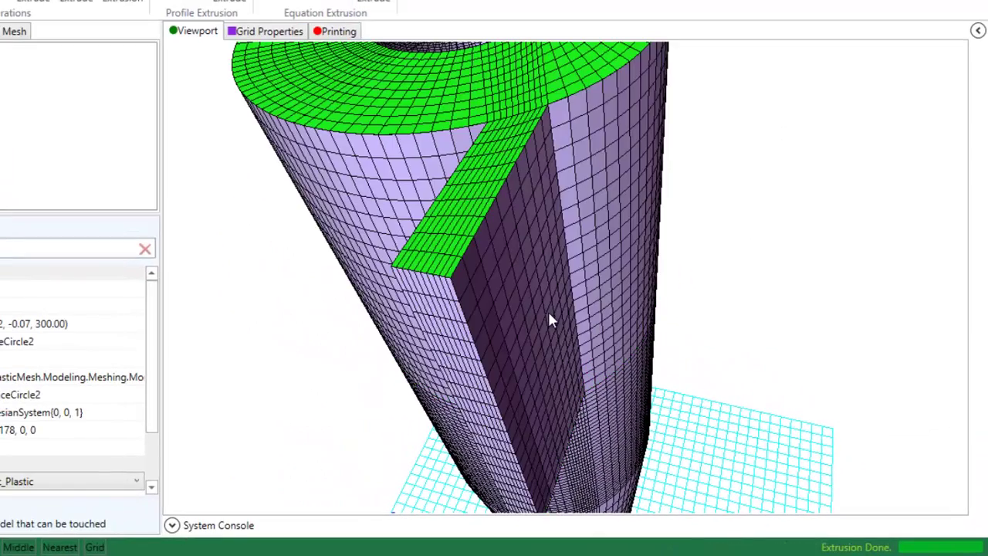
{"action": "middle_click_drag", "start_coordinate": [550, 320], "coordinate": [569, 352]}
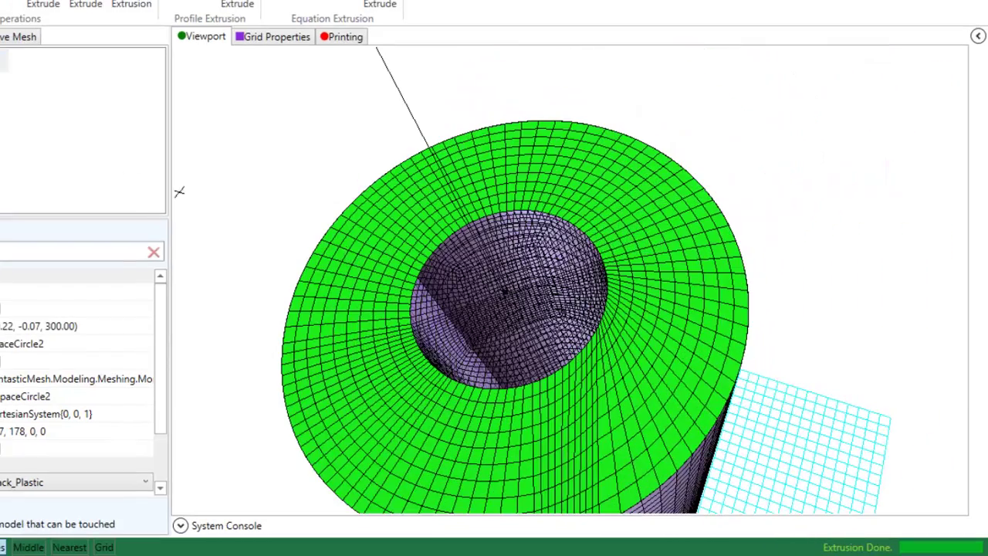
Step: Select the faces inside the central hole, deselecting the outer ring on top
{"action": "middle_click_drag", "start_coordinate": [433, 241], "coordinate": [595, 498]}
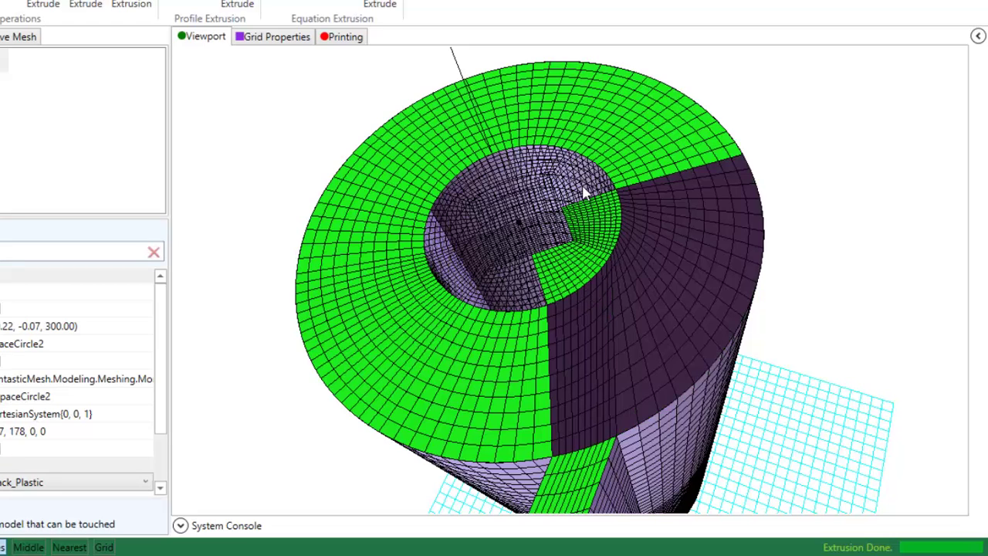
{"action": "mouse_move", "coordinate": [521, 162]}
{"action": "left_mouse_down"}
{"action": "mouse_move", "coordinate": [472, 180]}
{"action": "mouse_move", "coordinate": [442, 243]}
{"action": "mouse_move", "coordinate": [468, 276]}
{"action": "mouse_move", "coordinate": [515, 290]}
{"action": "mouse_move", "coordinate": [506, 216]}
{"action": "mouse_move", "coordinate": [539, 205]}
{"action": "mouse_move", "coordinate": [539, 228]}
{"action": "mouse_move", "coordinate": [487, 257]}
{"action": "left_mouse_up"}
{"action": "mouse_move", "coordinate": [499, 220]}
{"action": "left_mouse_down"}
{"action": "mouse_move", "coordinate": [514, 123]}
{"action": "mouse_move", "coordinate": [409, 311]}
{"action": "mouse_move", "coordinate": [496, 358]}
{"action": "mouse_move", "coordinate": [565, 480]}
{"action": "mouse_move", "coordinate": [258, 262]}
{"action": "left_mouse_up"}
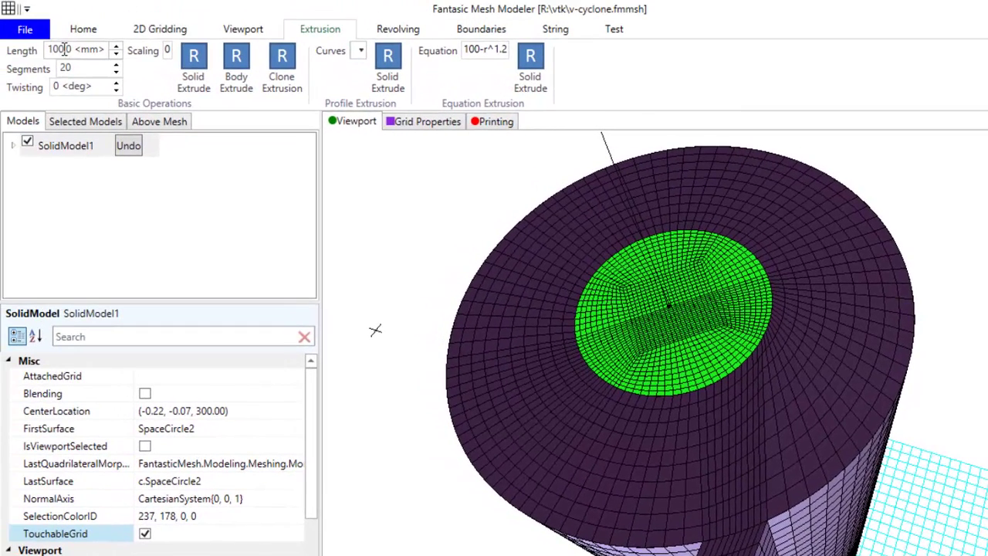
Step: Extrude the selected central face 40 mm upward into an outlet pipe
{"action": "left_click_drag", "start_coordinate": [65, 49], "coordinate": [37, 49]}
{"action": "type", "text": "40"}
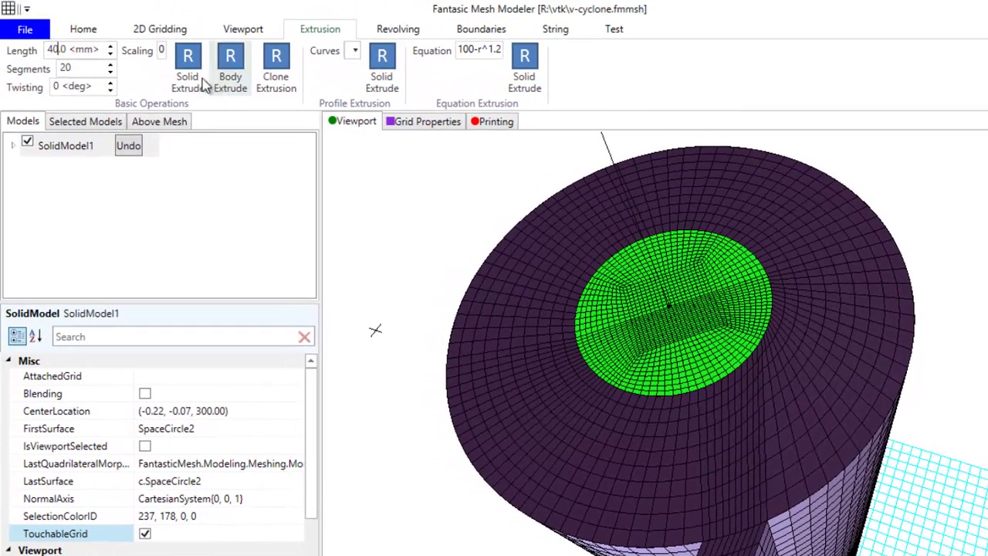
{"action": "left_click", "coordinate": [188, 70]}
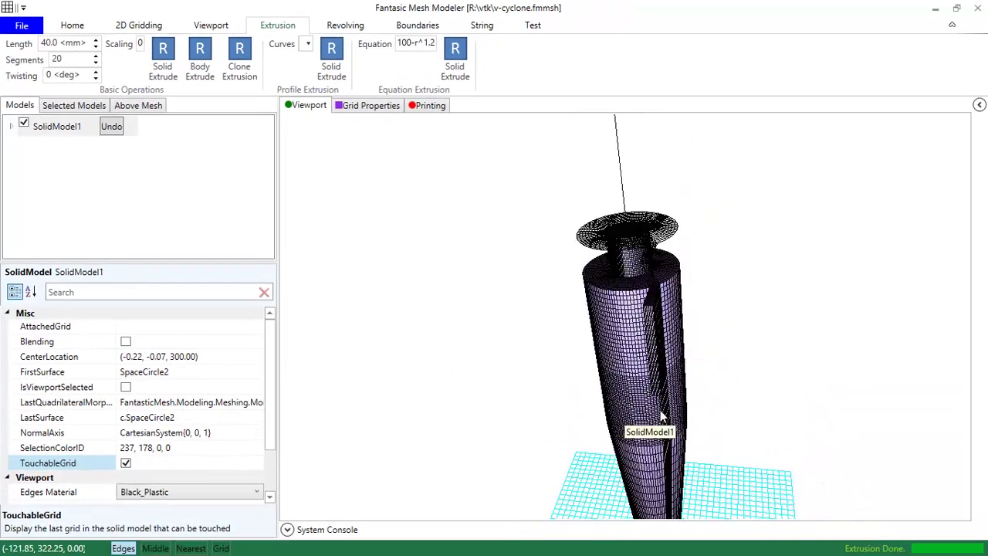
Step: Switch SolidModel1's representation to Wireframe and check the outlet pipe
{"action": "left_click_drag", "start_coordinate": [661, 417], "coordinate": [703, 370]}
{"action": "left_click", "coordinate": [186, 491]}
{"action": "left_click", "coordinate": [262, 492]}
{"action": "scroll", "coordinate": [270, 490], "scroll_direction": "down", "scroll_amount": 3}
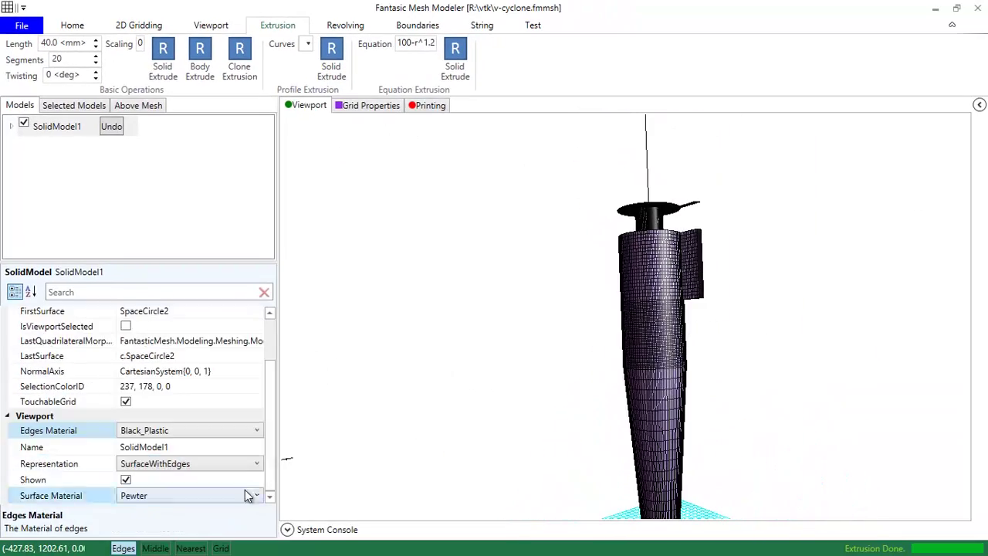
{"action": "left_click", "coordinate": [232, 463]}
{"action": "left_click", "coordinate": [187, 495]}
{"action": "scroll", "coordinate": [682, 367], "scroll_direction": "up", "scroll_amount": 3}
{"action": "left_click_drag", "start_coordinate": [682, 369], "coordinate": [655, 347]}
Step: Save the project and set the representation back to SurfaceWithEdges
{"action": "key", "text": "ctrl+s"}
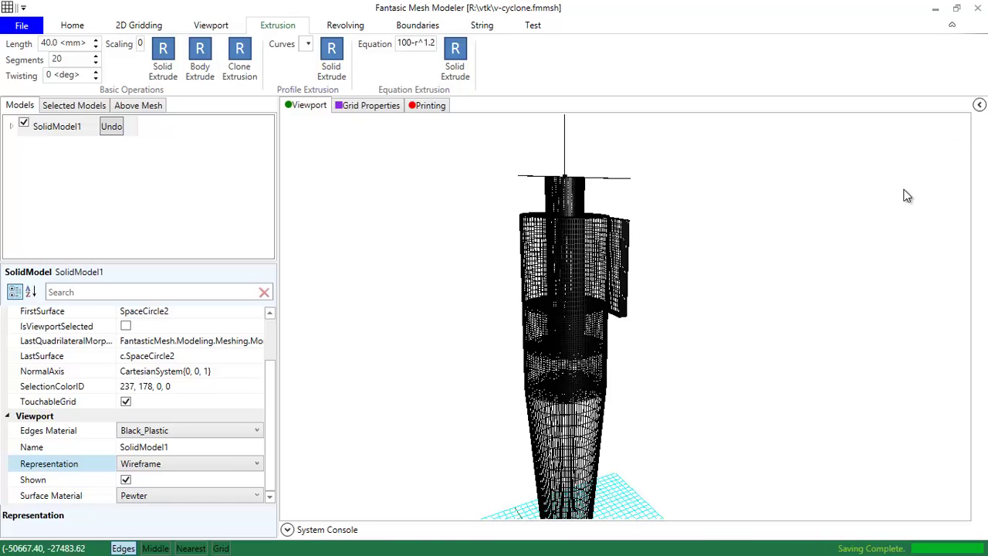
{"action": "left_click", "coordinate": [257, 463]}
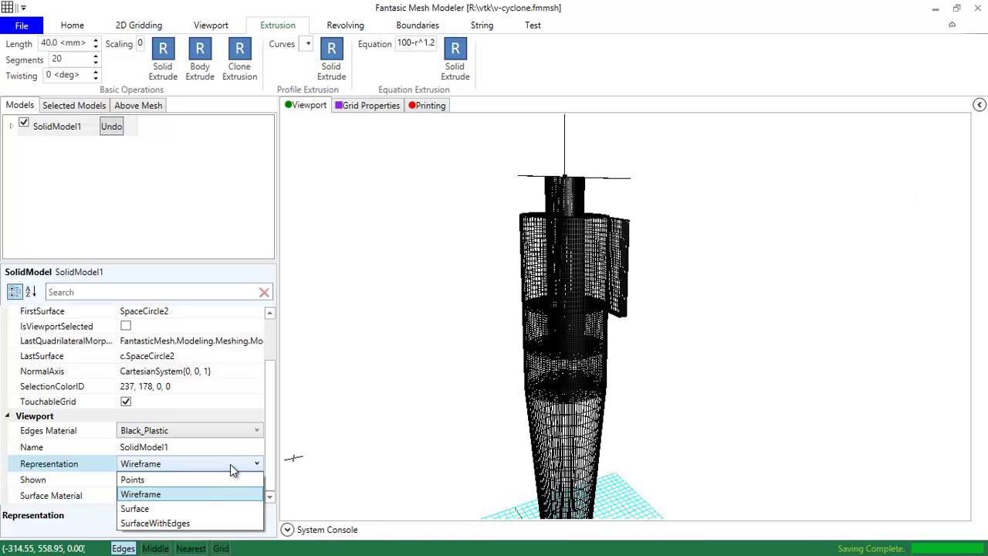
{"action": "left_click", "coordinate": [163, 524]}
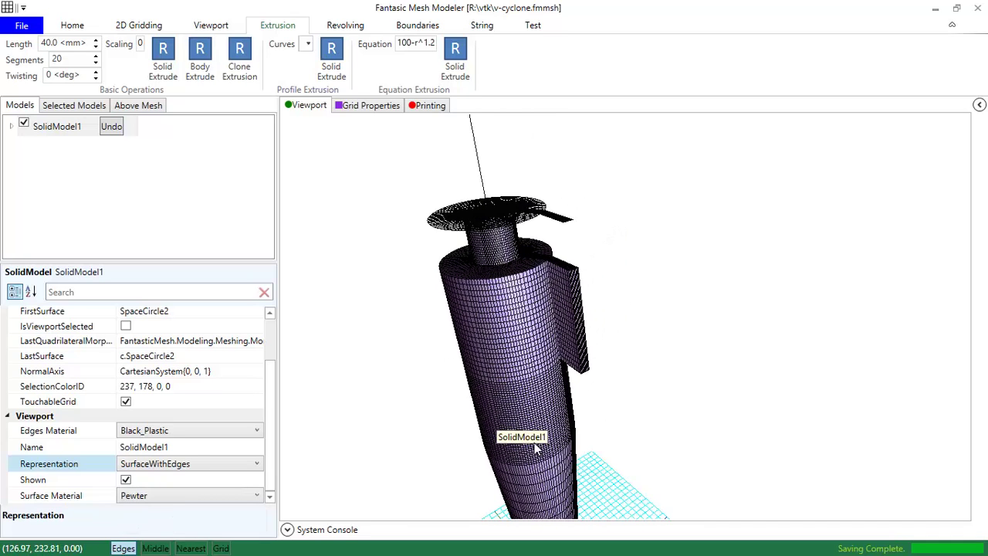
{"action": "left_click_drag", "start_coordinate": [540, 402], "coordinate": [757, 370]}
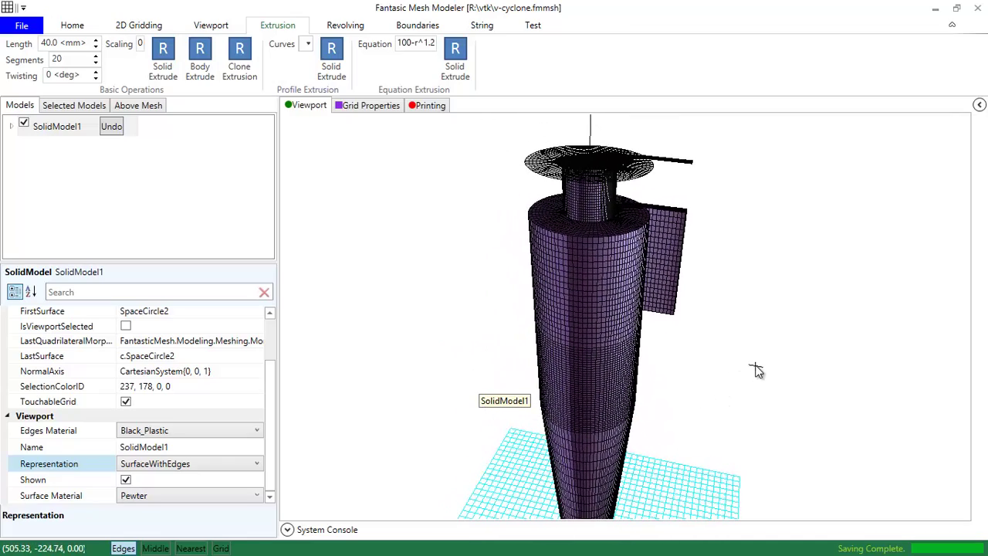
Step: Show Grid Properties: 148239 nodes, 427340 faces and 139600 cells
{"action": "left_click", "coordinate": [371, 106]}
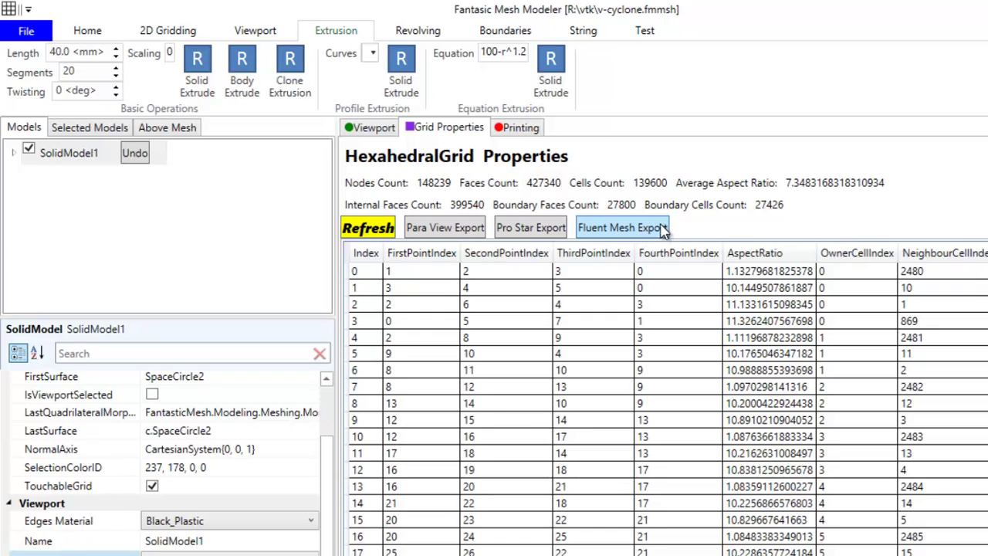
Step: Export the hexahedral grid as Fluent mesh 'vcyclone' into the vtk folder on R:
{"action": "left_click", "coordinate": [602, 232]}
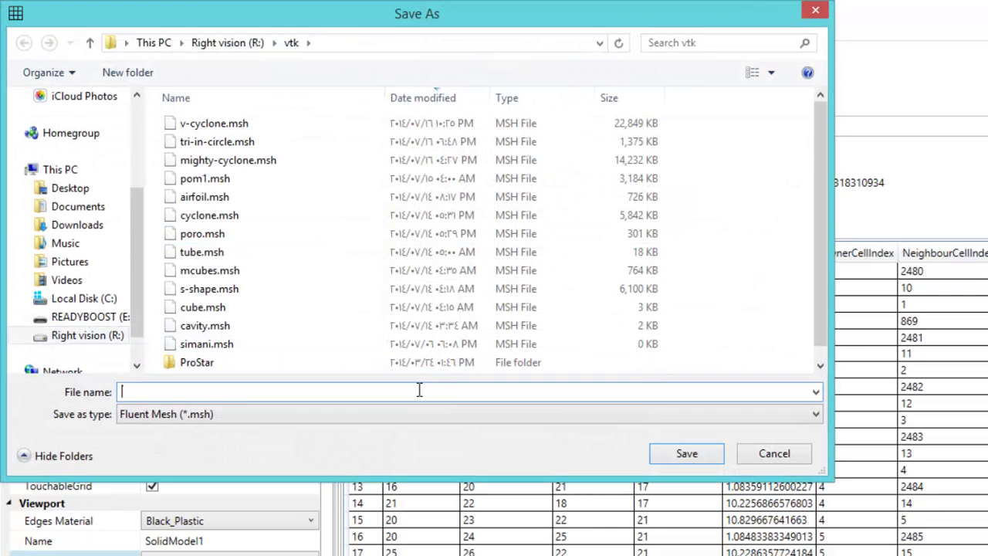
{"action": "type", "text": "ggg"}
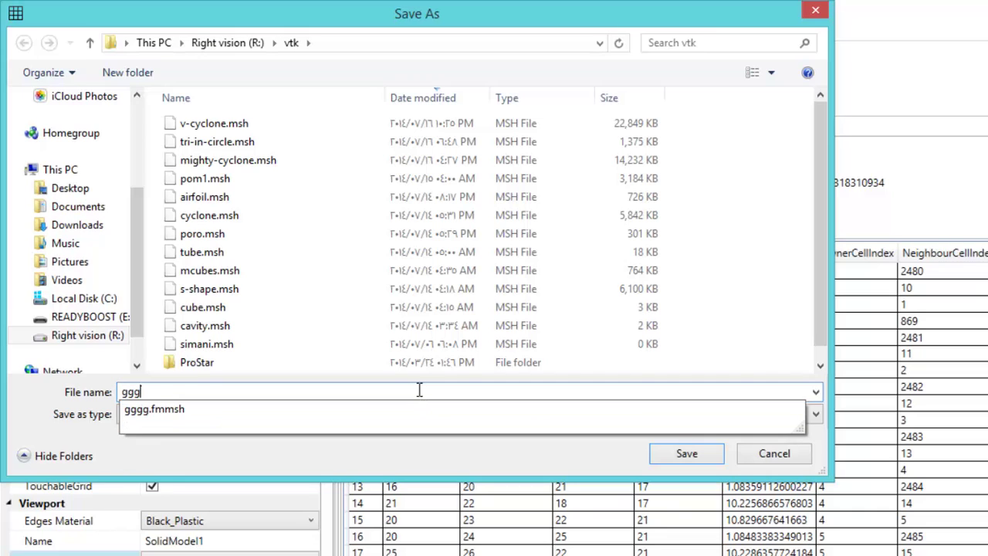
{"action": "key", "text": "BackSpace"}
{"action": "key", "text": "BackSpace"}
{"action": "key", "text": "BackSpace"}
{"action": "type", "text": "cc"}
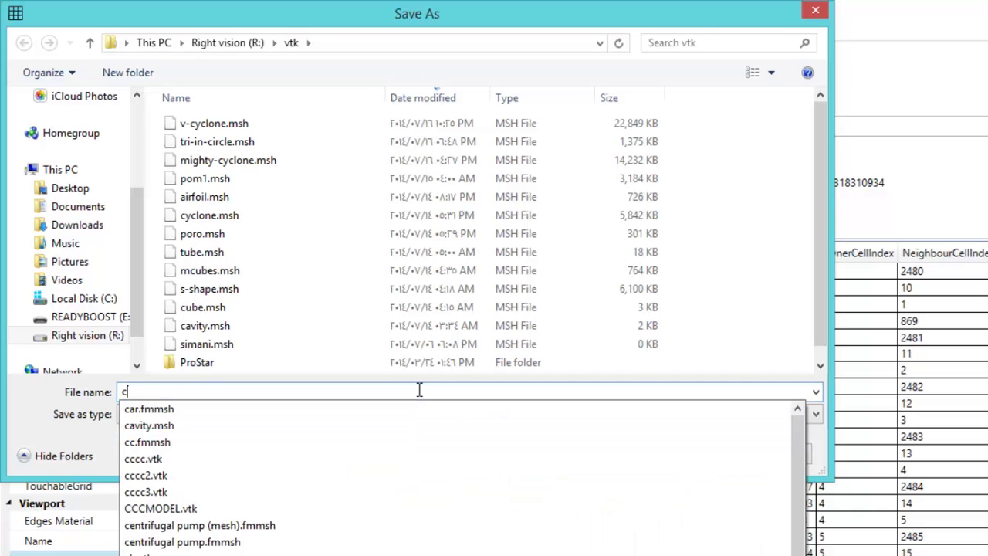
{"action": "key", "text": "BackSpace"}
{"action": "key", "text": "BackSpace"}
{"action": "type", "text": "vcyclone"}
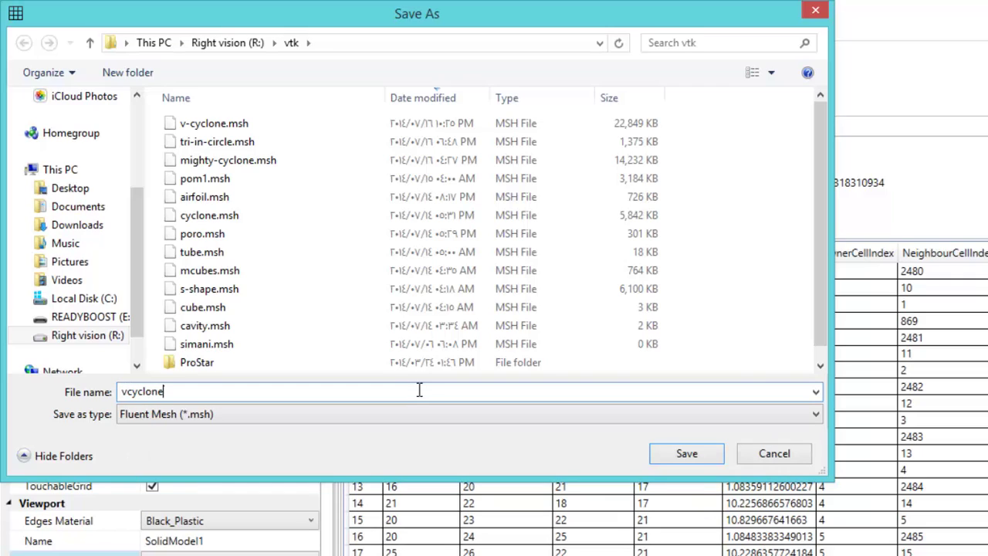
{"action": "left_click", "coordinate": [687, 454]}
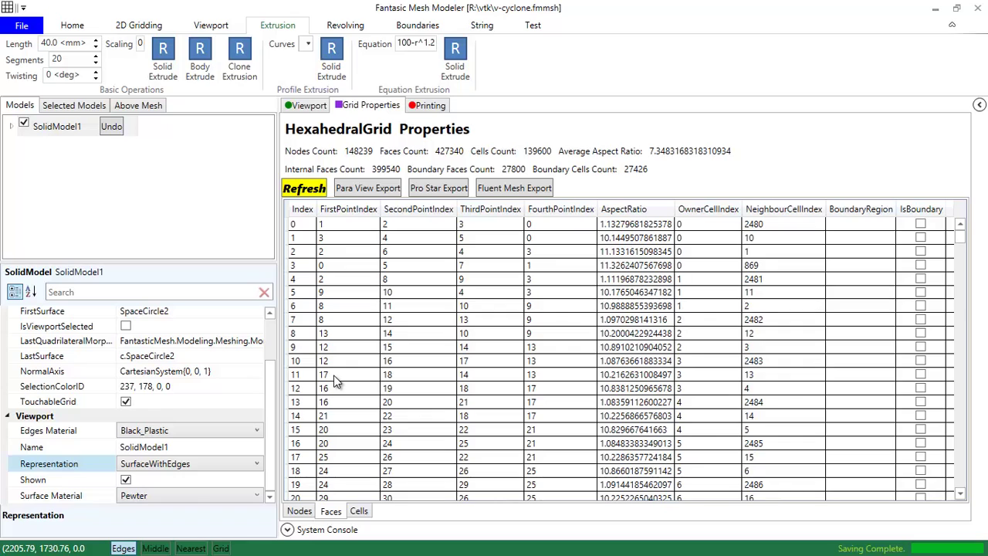
Step: Launch ANSYS Fluent 15.0 from the Start screen in 3D mode
{"action": "key", "text": "super"}
{"action": "left_click", "coordinate": [786, 382]}
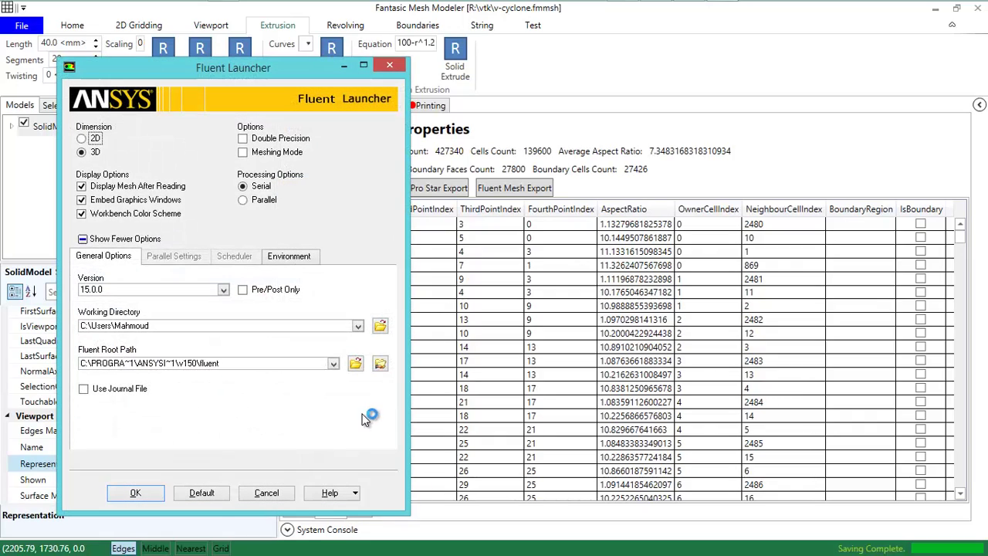
{"action": "left_click", "coordinate": [128, 493]}
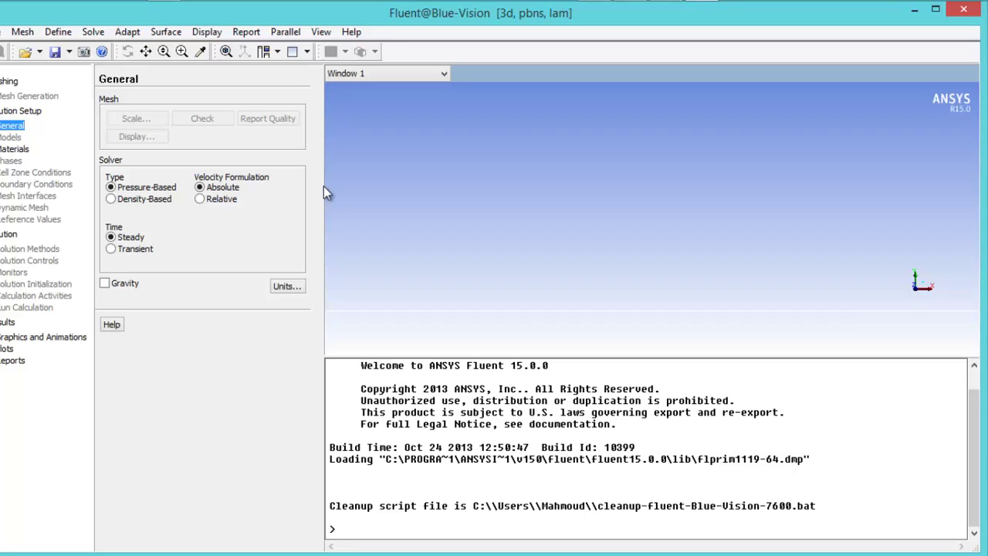
Step: Read the mesh file r:\vtk\vcyclone.msh into ANSYS Fluent
{"action": "left_click", "coordinate": [39, 52]}
{"action": "left_click", "coordinate": [55, 69]}
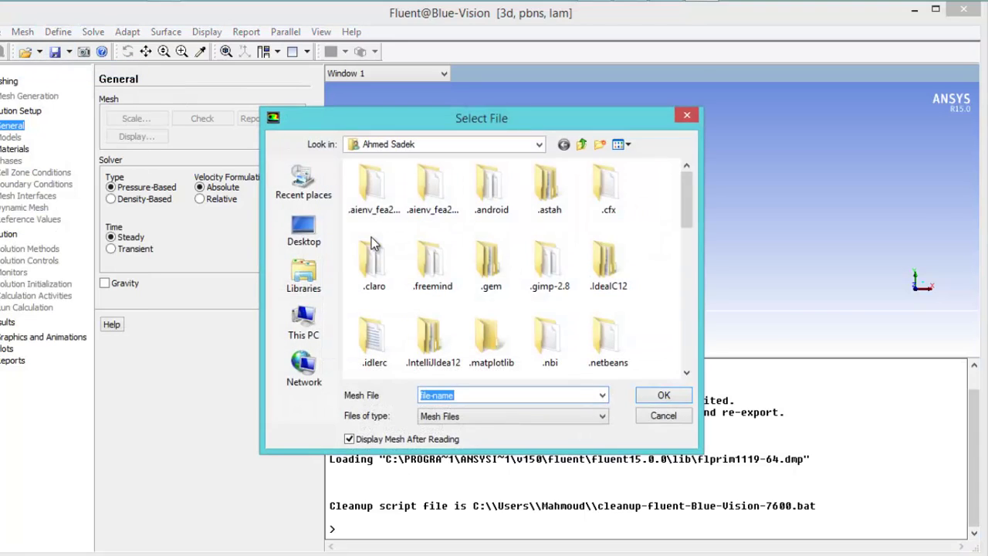
{"action": "type", "text": "r:\\vtl"}
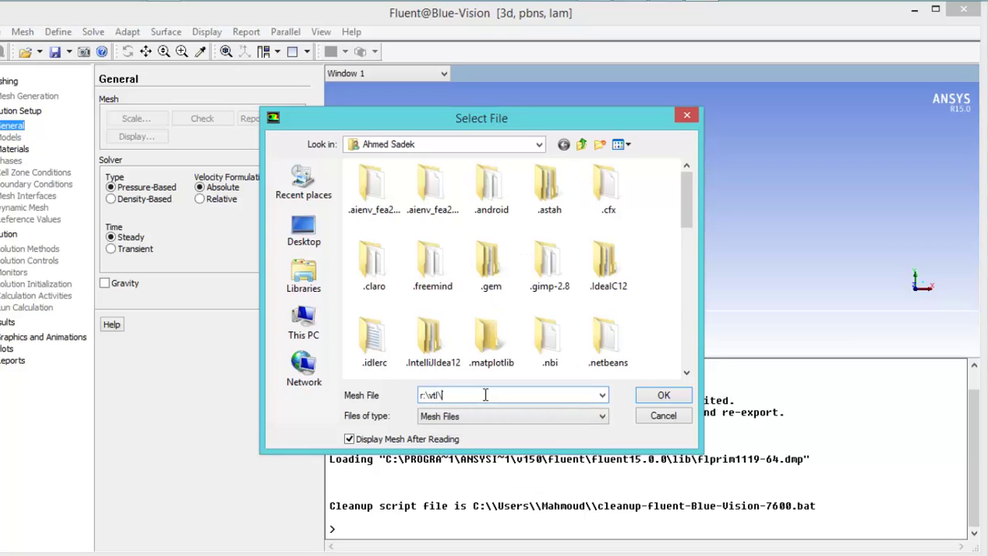
{"action": "key", "text": "BackSpace"}
{"action": "type", "text": "k\\vc"}
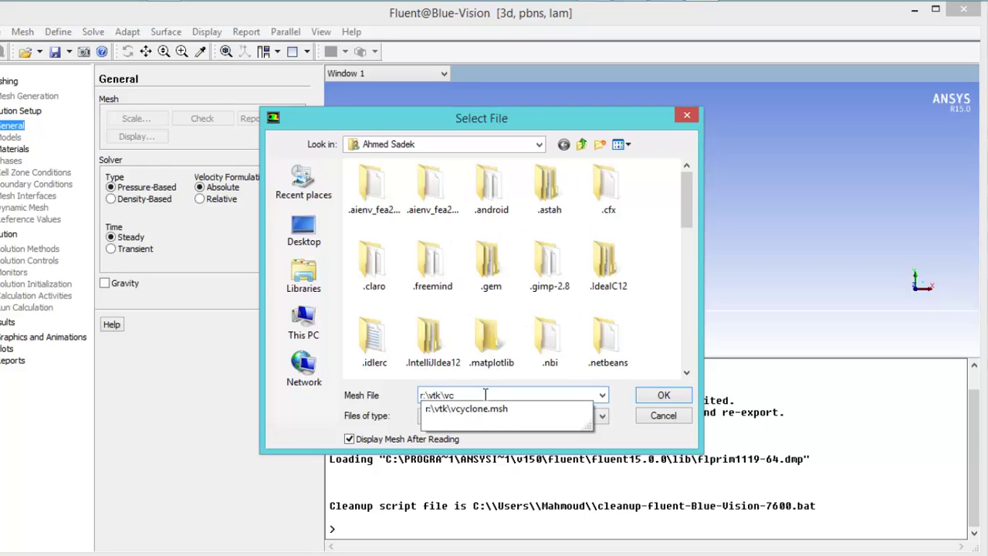
{"action": "key", "text": "Down"}
{"action": "key", "text": "Return"}
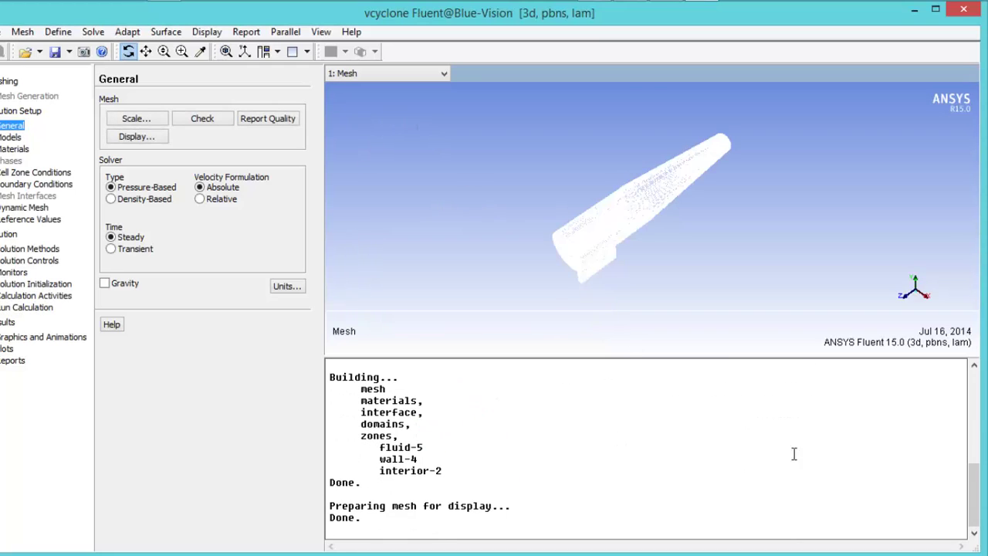
Step: Rotate, zoom and pan the wireframe to inspect the cyclone's top outlet and side inlet
{"action": "left_click_drag", "start_coordinate": [574, 240], "coordinate": [494, 161]}
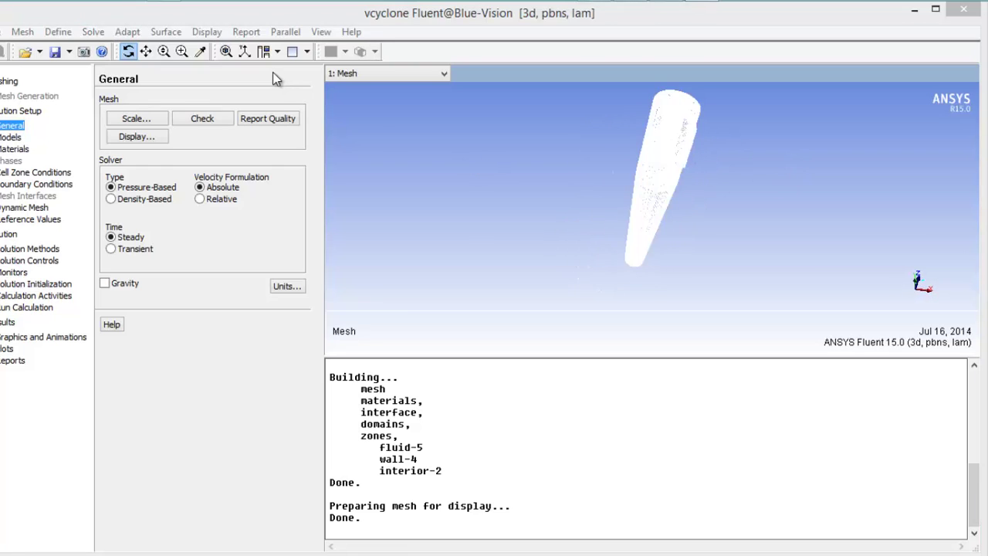
{"action": "left_click", "coordinate": [164, 51]}
{"action": "left_click_drag", "start_coordinate": [562, 227], "coordinate": [702, 324]}
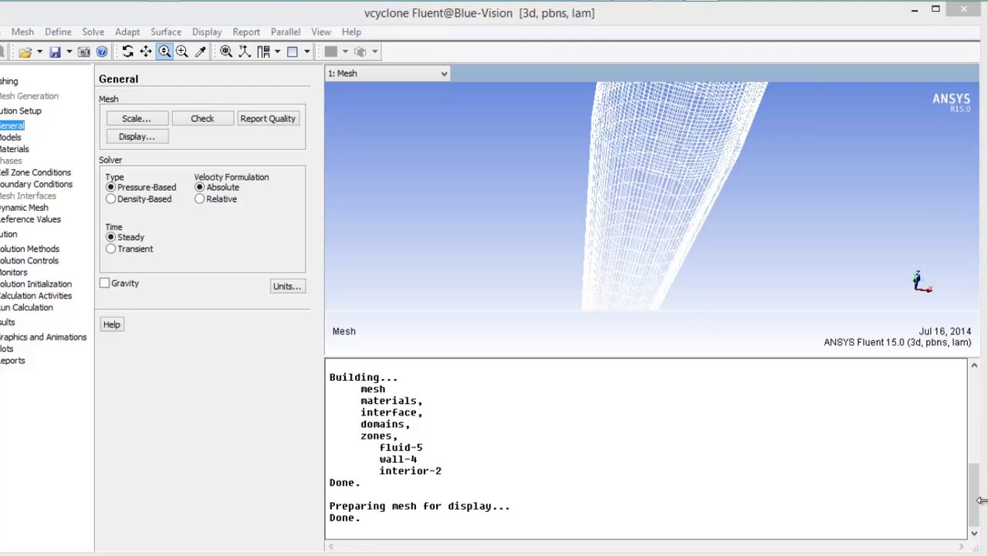
{"action": "left_click_drag", "start_coordinate": [740, 219], "coordinate": [672, 289]}
{"action": "left_click_drag", "start_coordinate": [751, 188], "coordinate": [690, 271]}
{"action": "left_click_drag", "start_coordinate": [742, 204], "coordinate": [716, 249]}
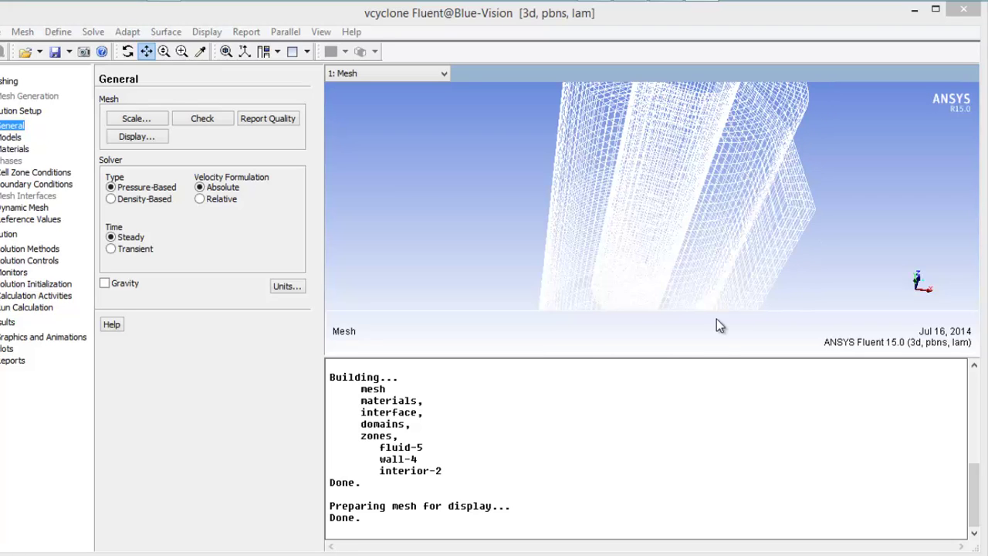